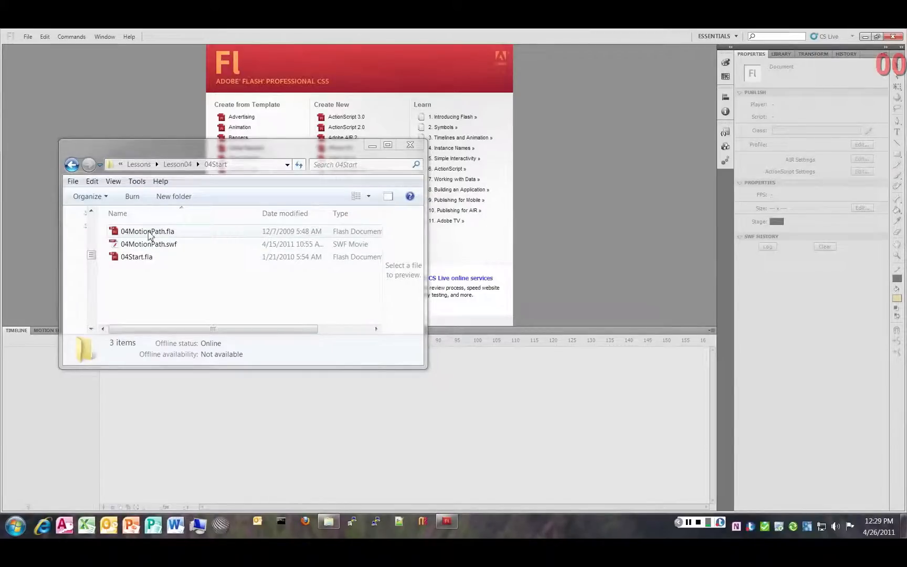
# - Open 04MotionPath.fla from the 04Start folder and test the movie to preview the rocket's straight flight
pyautogui.doubleClick(148, 232)
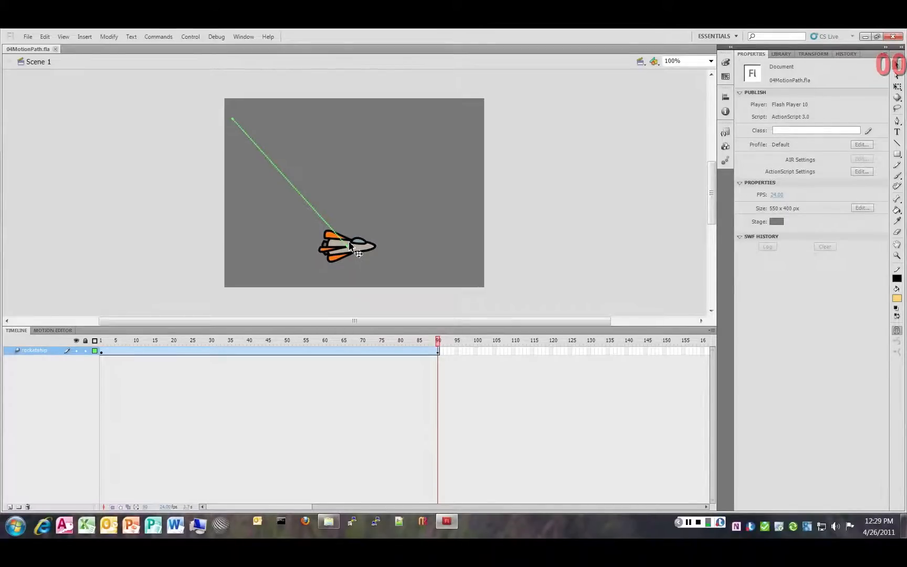
pyautogui.hotkey('ctrl', 'Return')
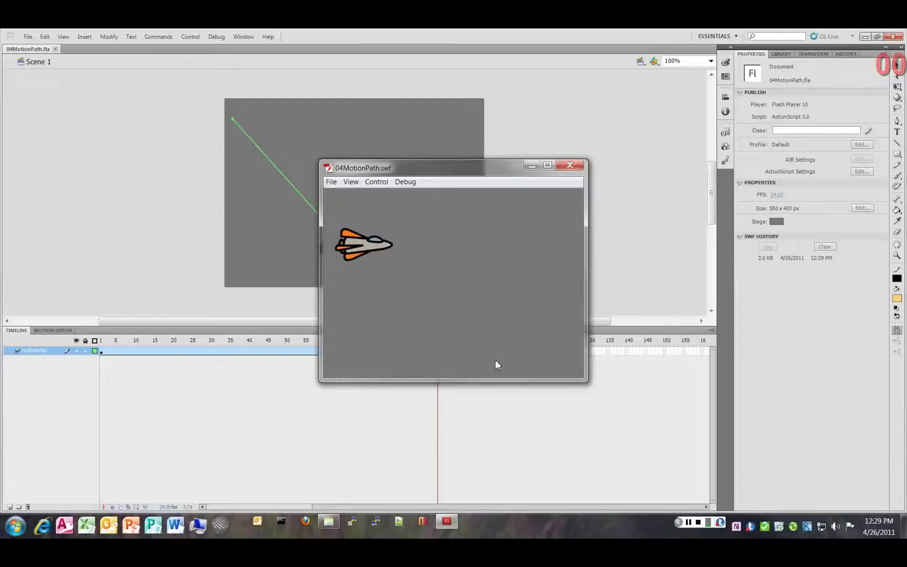
pyautogui.click(562, 169)
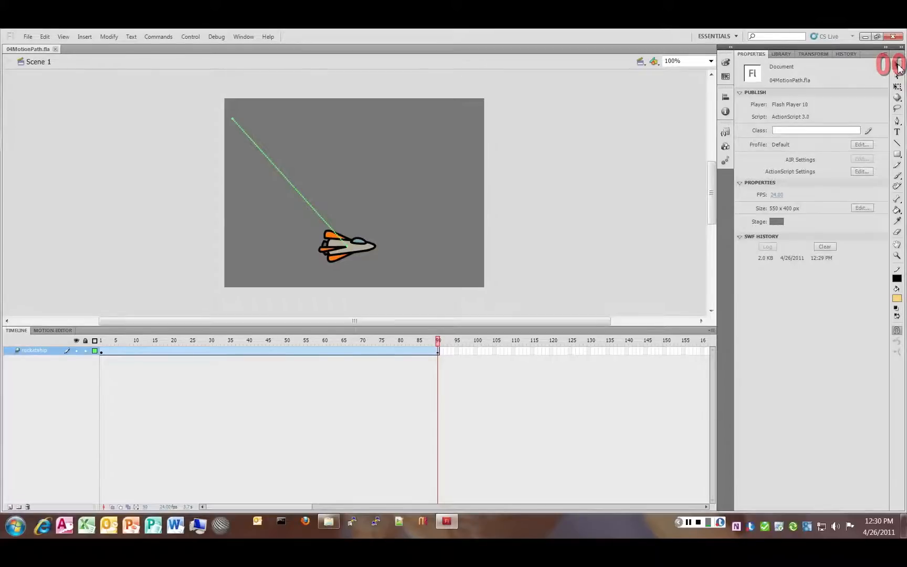
# - Select the rocket's motion path and move the whole path right and slightly up, to about X 101, Y 24
pyautogui.click(300, 198)
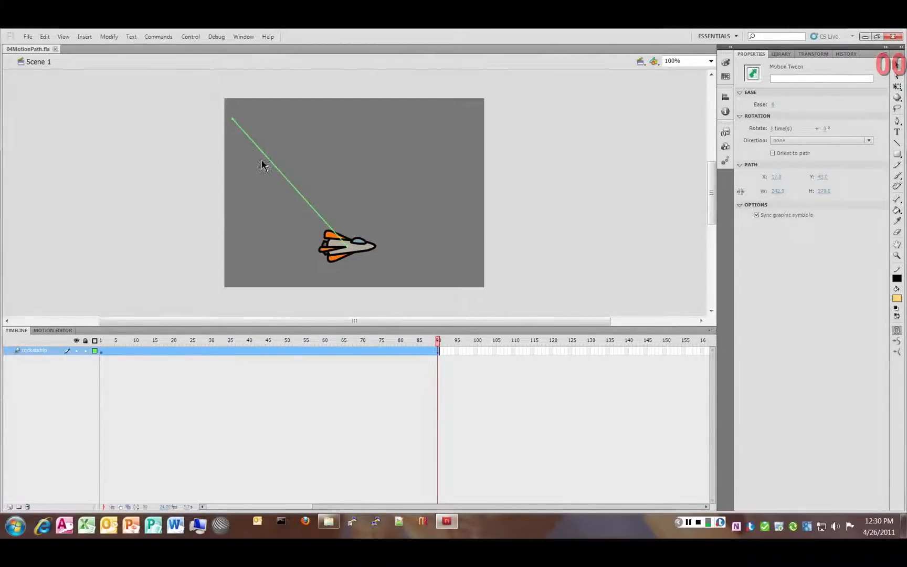
pyautogui.click(316, 171)
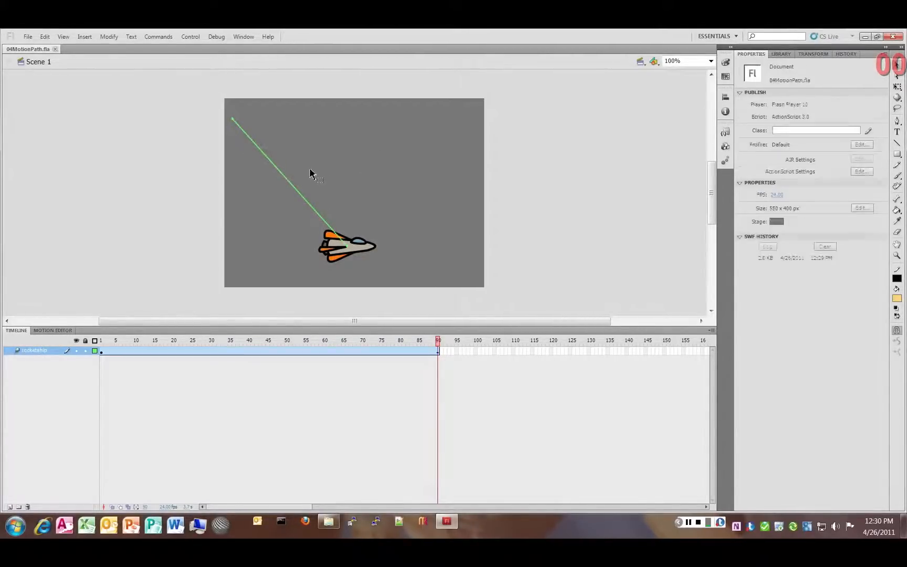
pyautogui.click(294, 189)
pyautogui.click(325, 169)
pyautogui.click(296, 191)
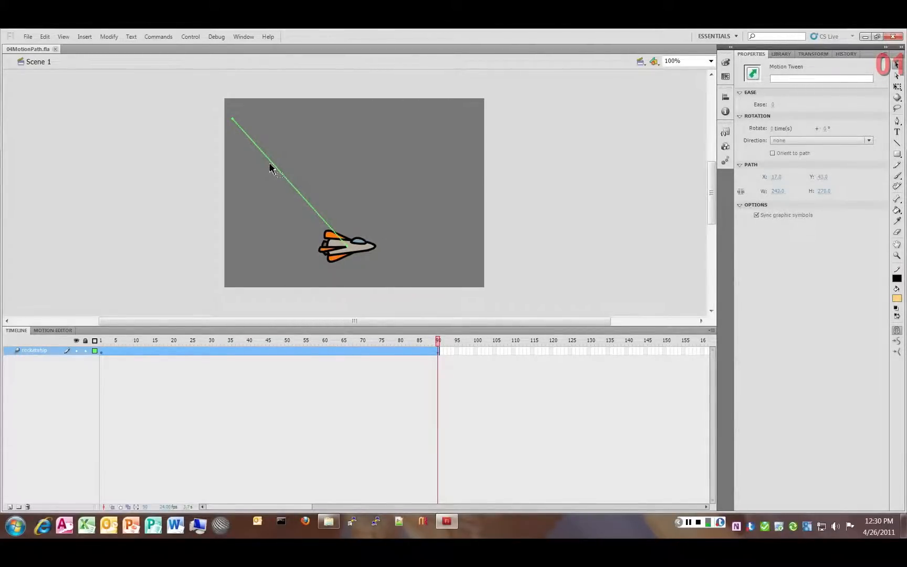
pyautogui.moveTo(320, 215); pyautogui.dragTo(363, 211)
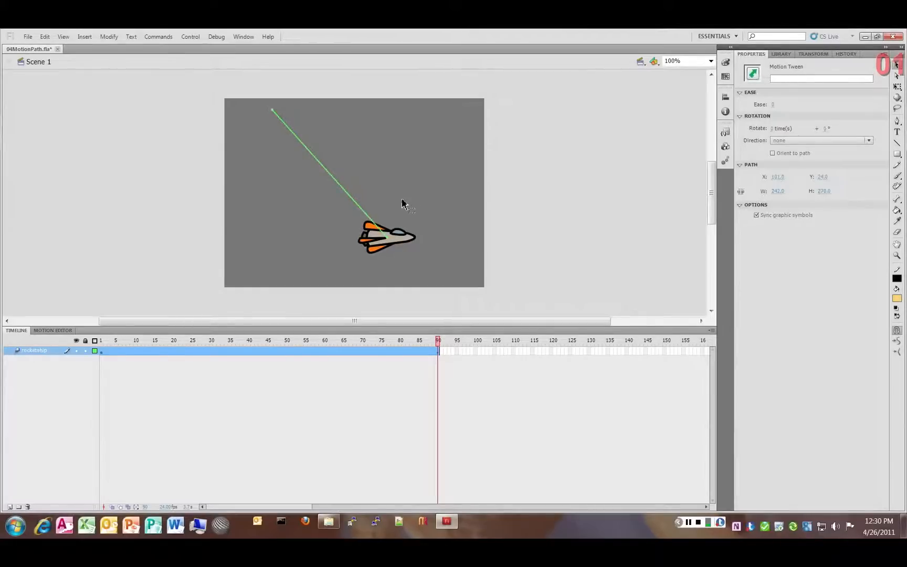
# - Free-transform the motion path so it runs diagonally from the stage's upper right to its lower left, and test the movie
pyautogui.hotkey('ctrl', 't')
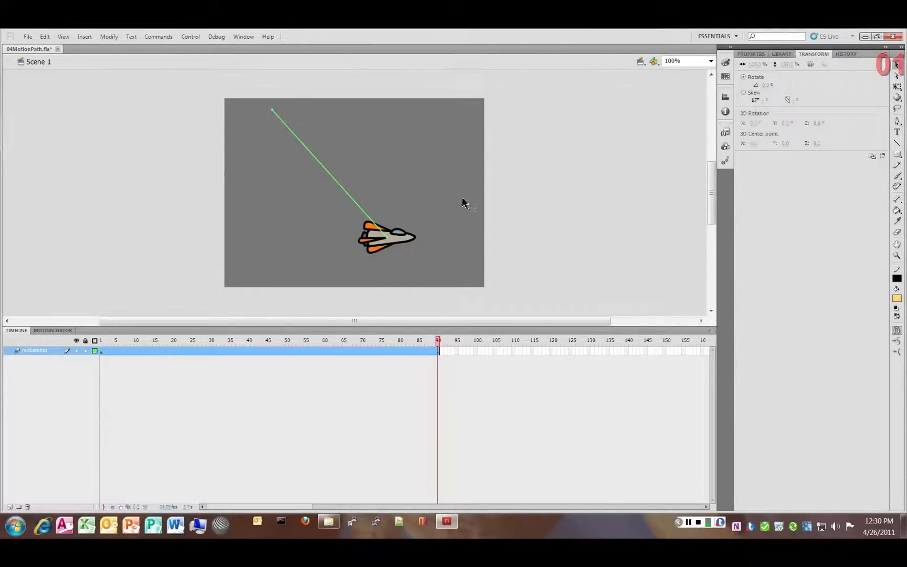
pyautogui.click(382, 232)
pyautogui.click(897, 87)
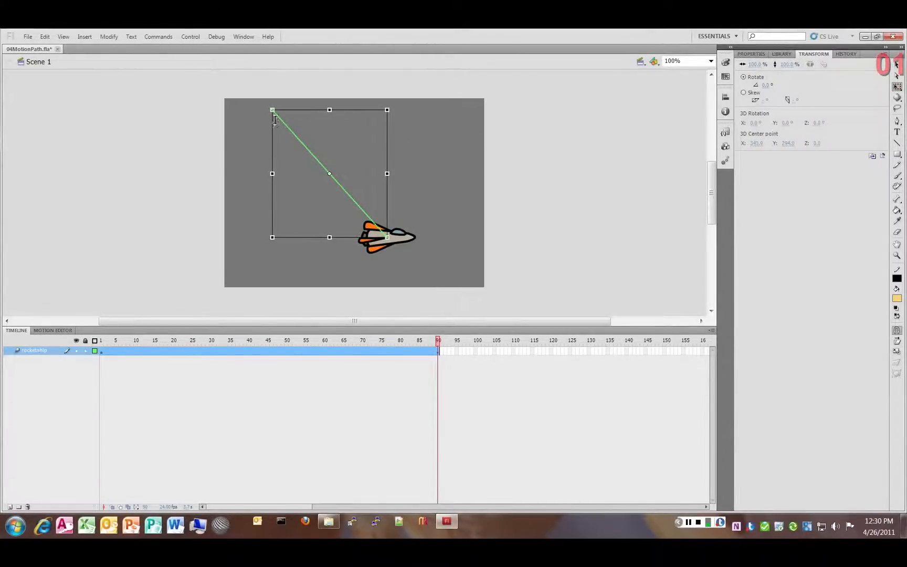
pyautogui.moveTo(272, 111); pyautogui.dragTo(247, 158)
pyautogui.moveTo(317, 159); pyautogui.dragTo(317, 121)
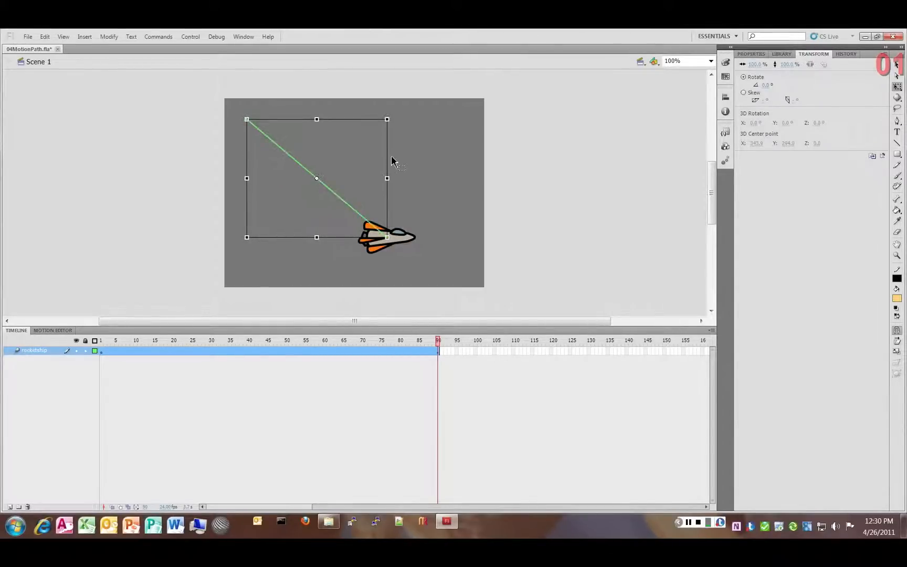
pyautogui.moveTo(248, 179); pyautogui.dragTo(479, 179)
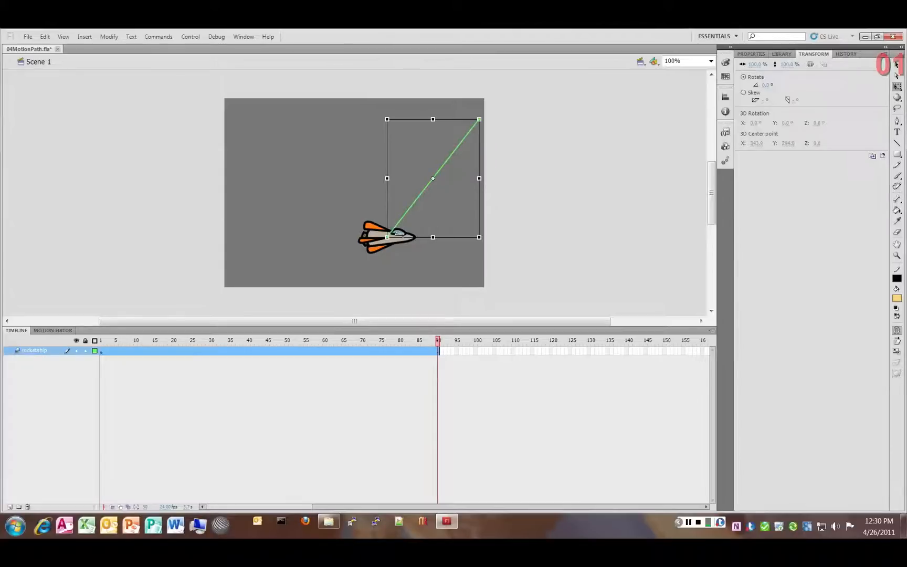
pyautogui.moveTo(387, 238); pyautogui.dragTo(288, 237)
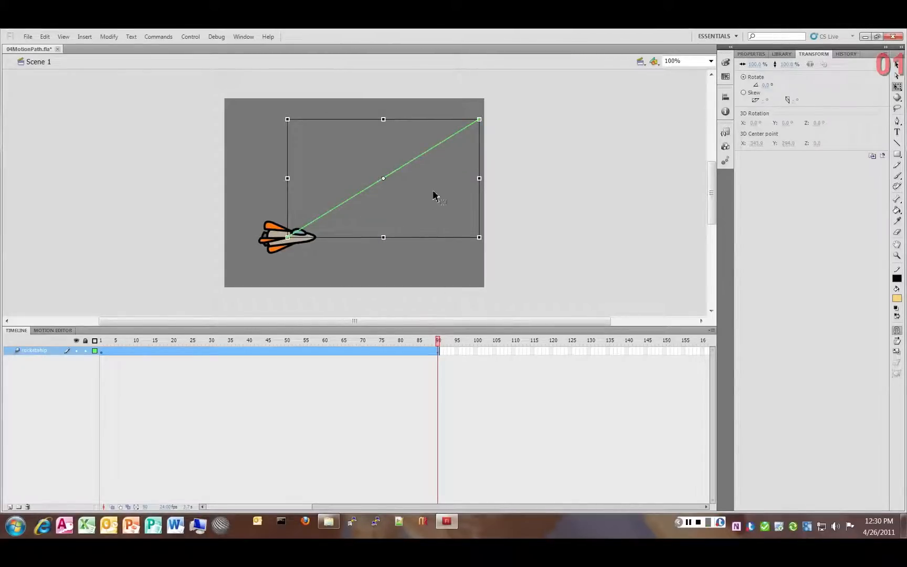
pyautogui.hotkey('ctrl', 'Return')
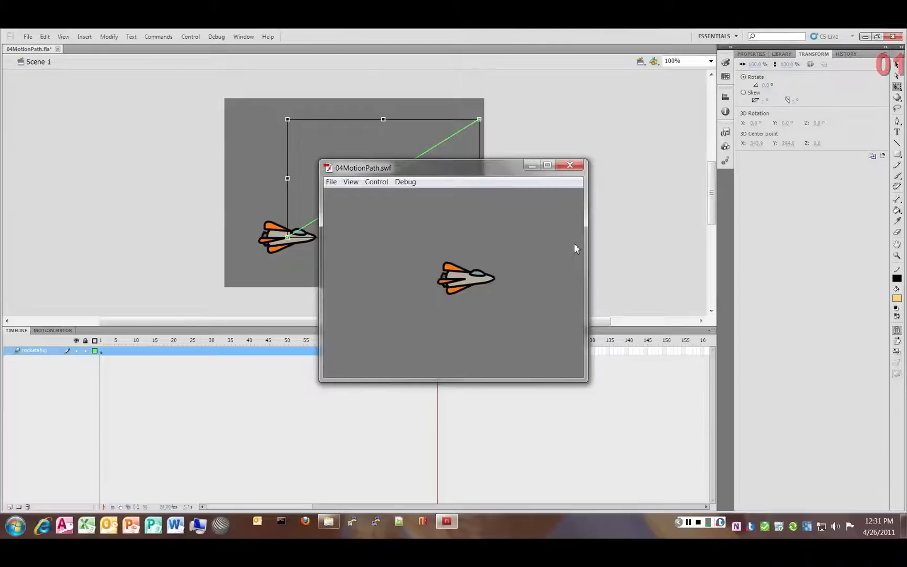
pyautogui.click(570, 165)
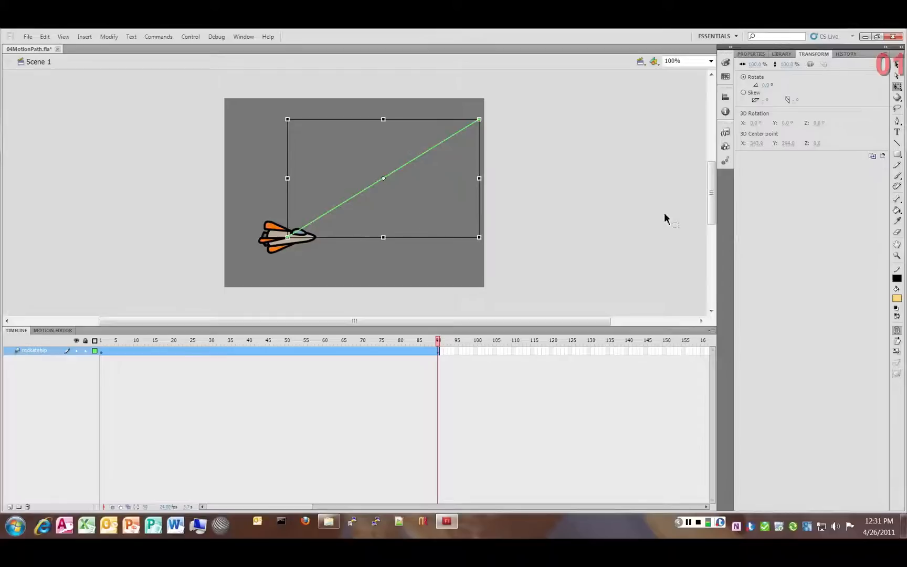
# - Curve the straight motion path by pulling a Bezier handle from its upper-right anchor with the Convert Anchor Point tool
pyautogui.click(897, 122)
pyautogui.click(898, 123)
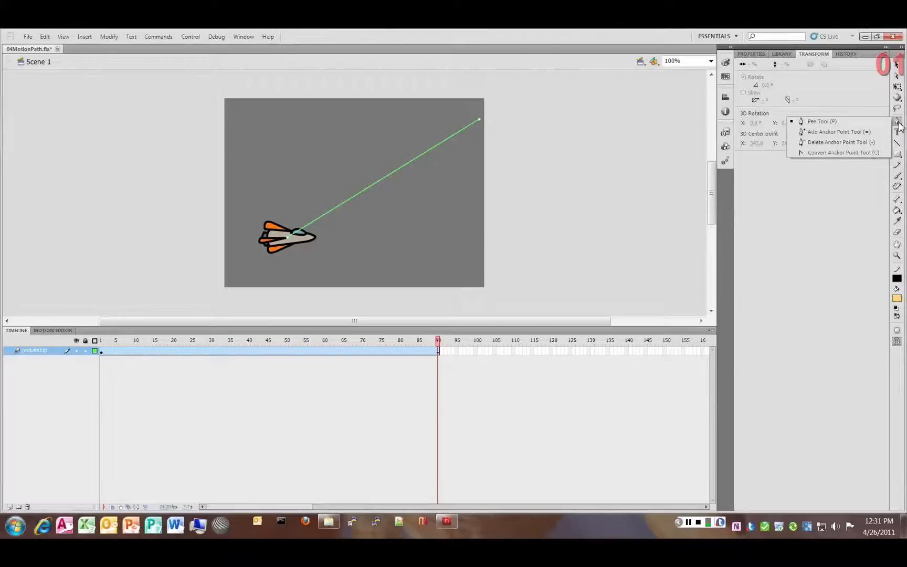
pyautogui.click(844, 153)
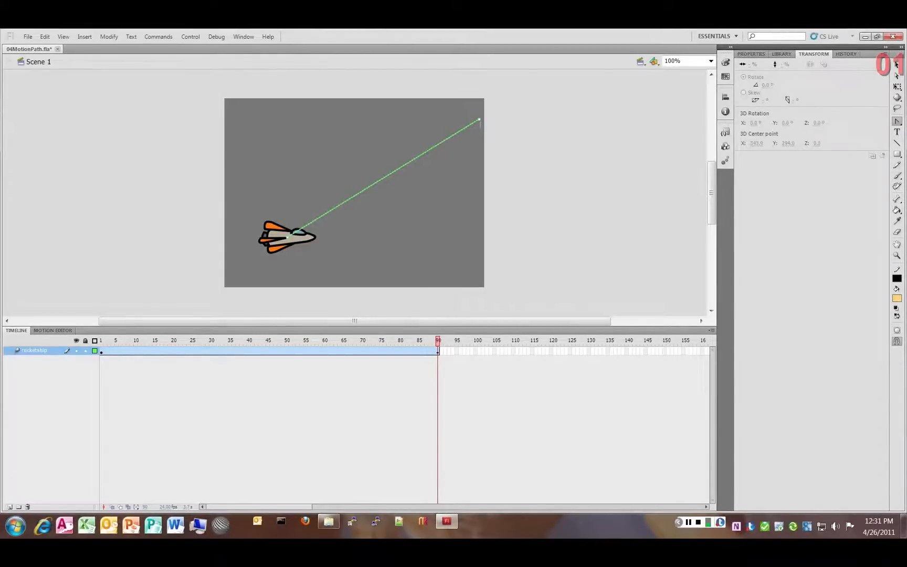
pyautogui.click(898, 123)
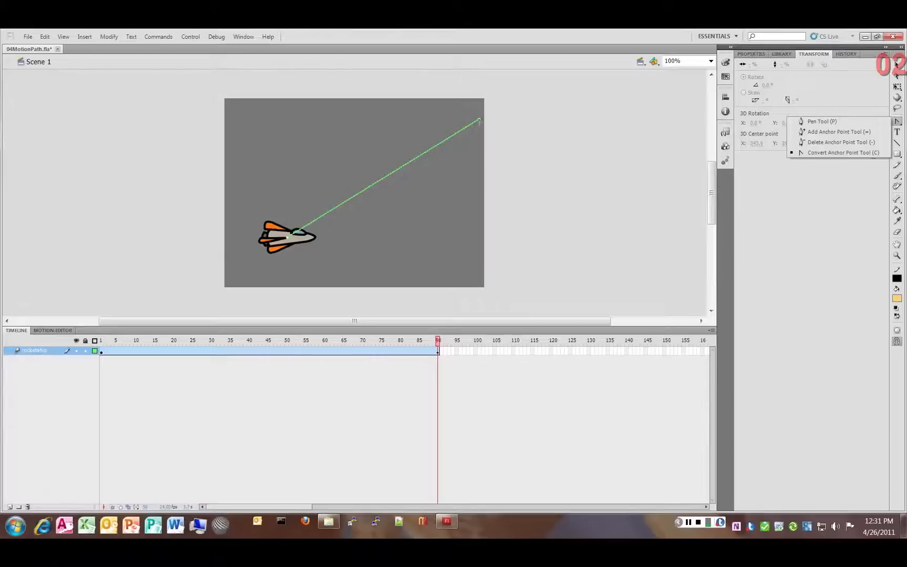
pyautogui.moveTo(479, 120); pyautogui.dragTo(677, 135)
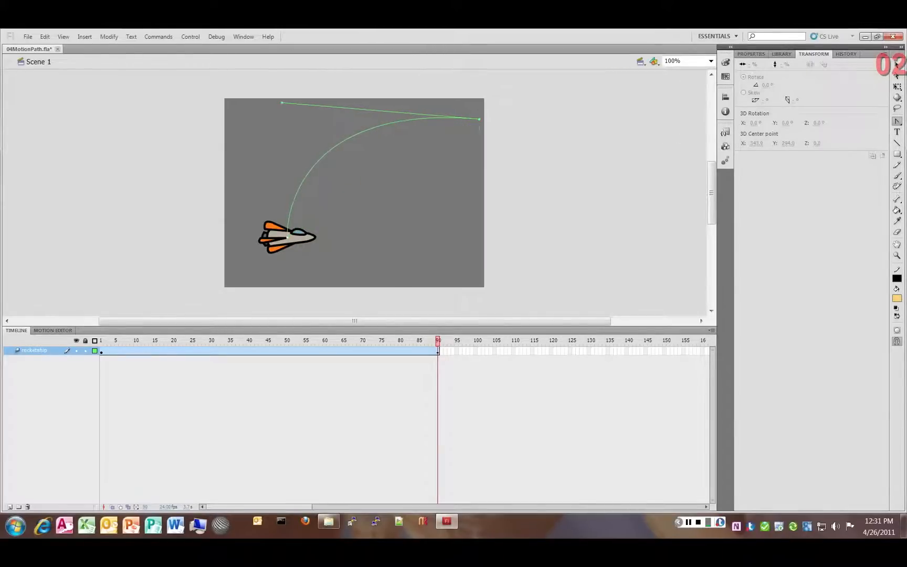
# - Move the path's upper-right endpoint inward and down with the Selection tool, and bend the curve into a peak near the stage's top
pyautogui.click(898, 64)
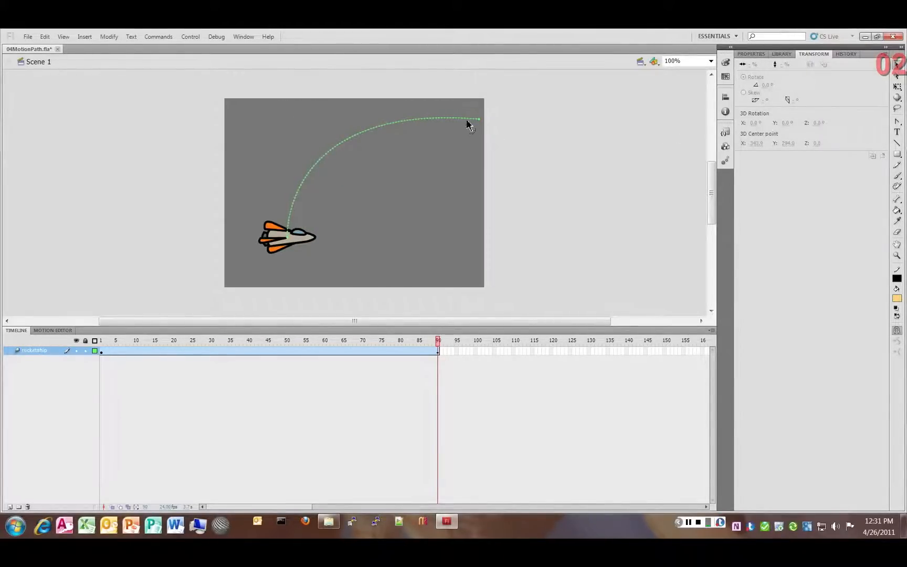
pyautogui.moveTo(477, 119); pyautogui.dragTo(442, 160)
pyautogui.moveTo(333, 171); pyautogui.dragTo(348, 122)
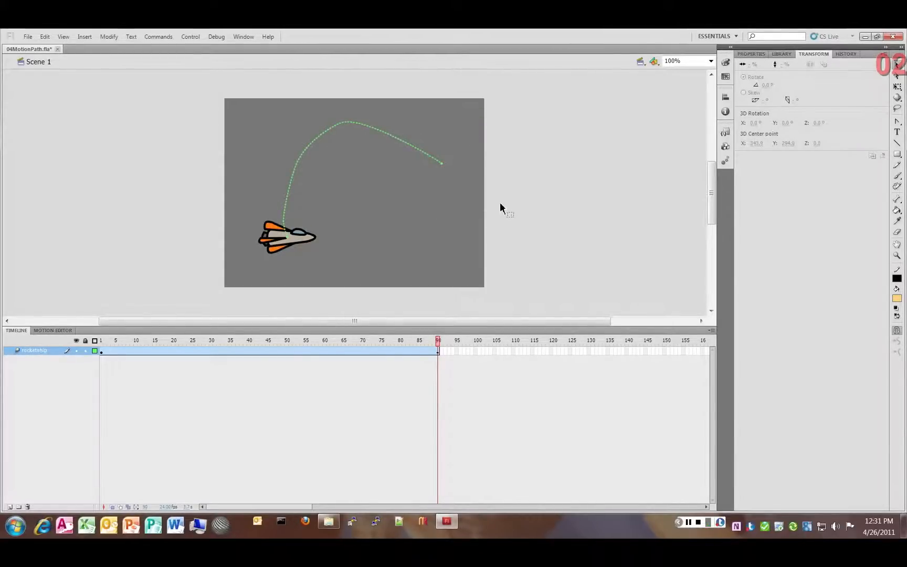
# - Test the movie to check how the rocket travels along the curved path
pyautogui.hotkey('ctrl', 'Return')
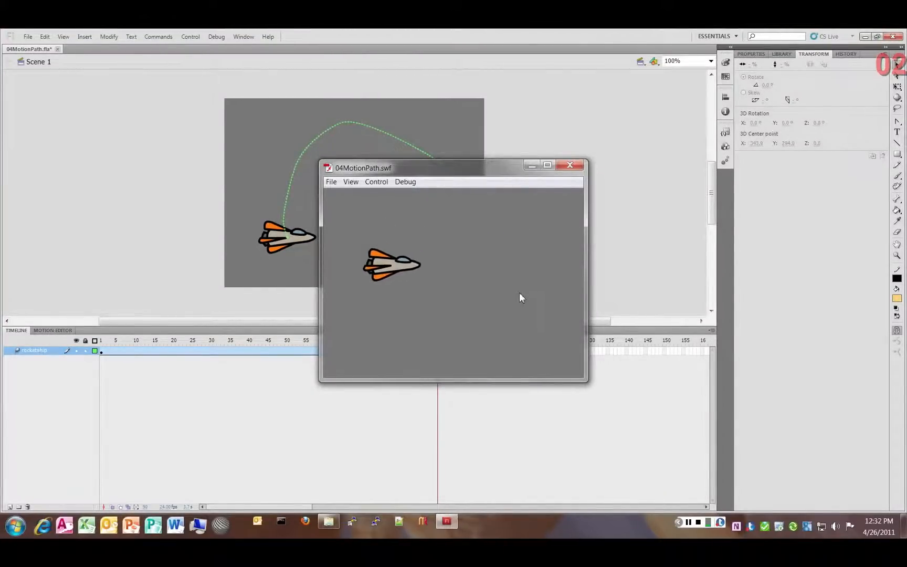
pyautogui.moveTo(441, 174); pyautogui.dragTo(508, 209)
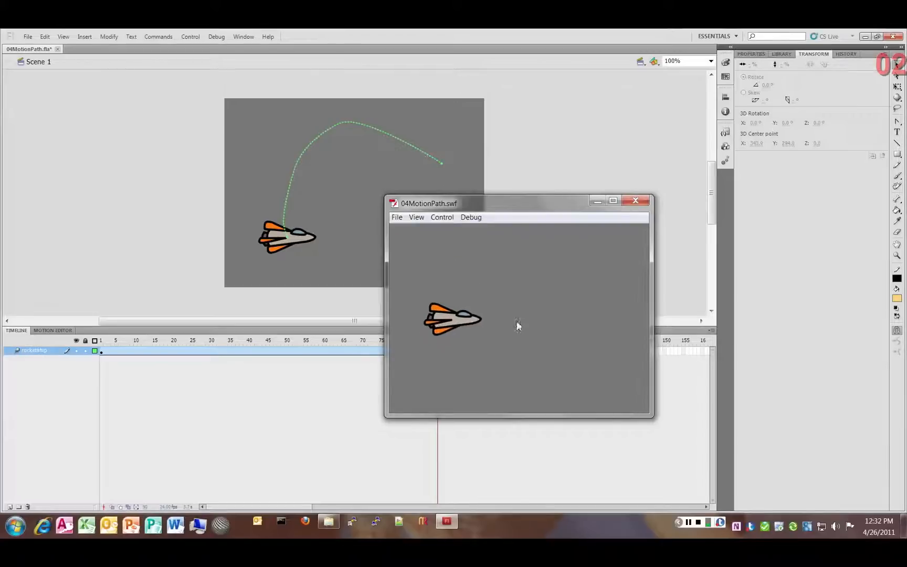
pyautogui.click(637, 201)
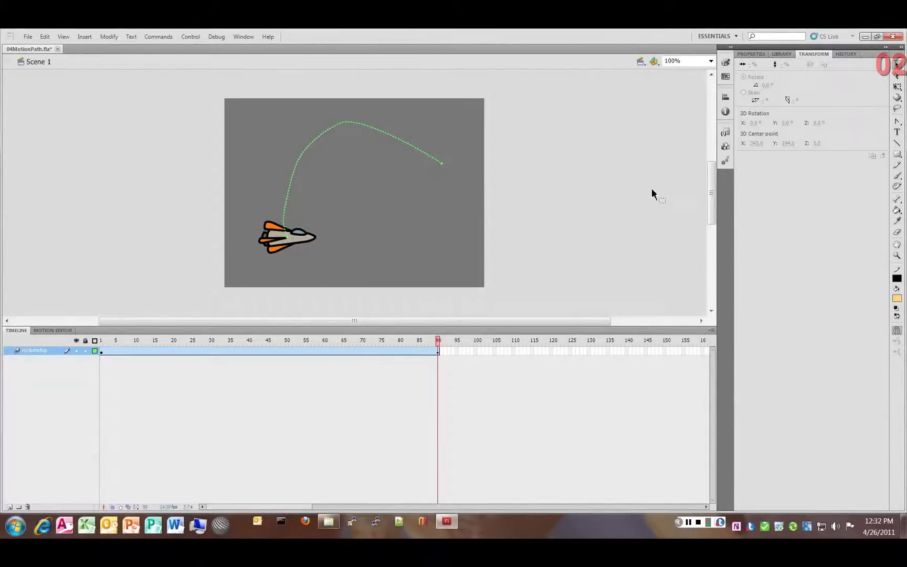
# - Turn on Orient to path for the rocket's motion tween and test the movie
pyautogui.click(897, 66)
pyautogui.click(408, 146)
pyautogui.click(752, 54)
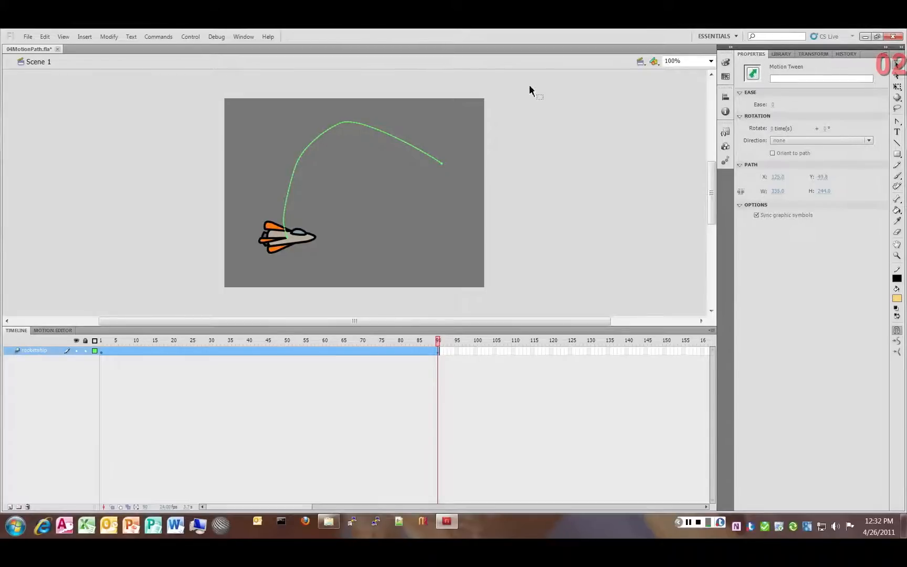
pyautogui.click(772, 153)
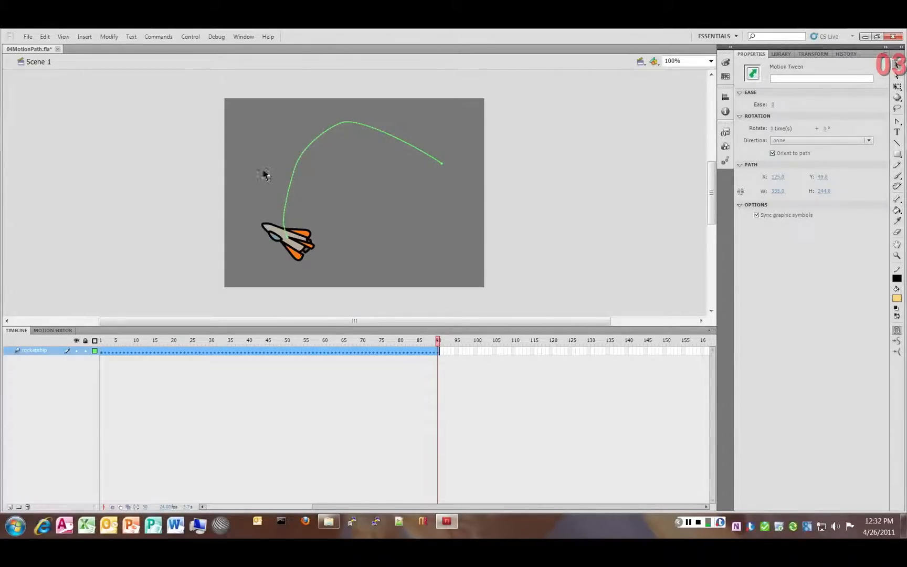
pyautogui.hotkey('ctrl', 'Return')
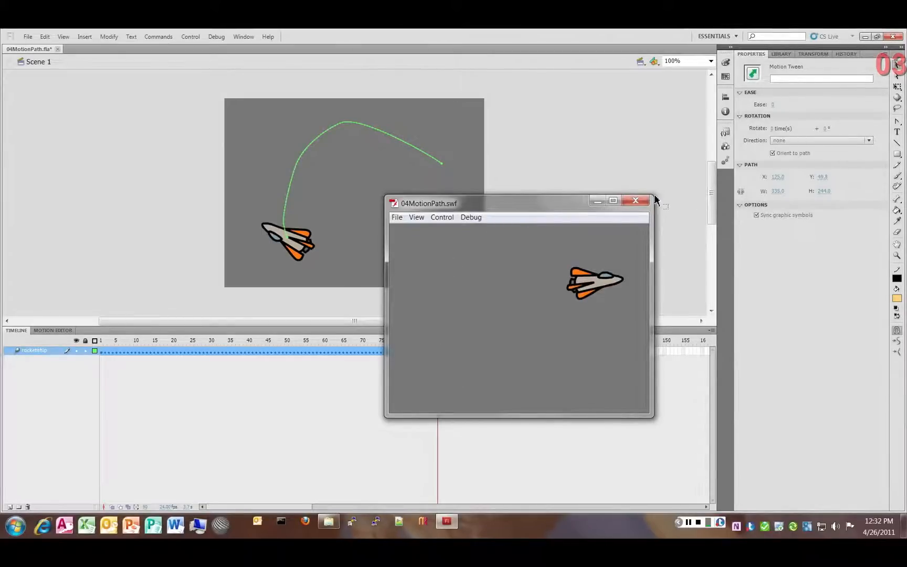
pyautogui.click(638, 201)
# - Flip the curved motion path horizontally with Free Transform, widening it to about 453 px, and test the movie
pyautogui.click(422, 152)
pyautogui.click(424, 155)
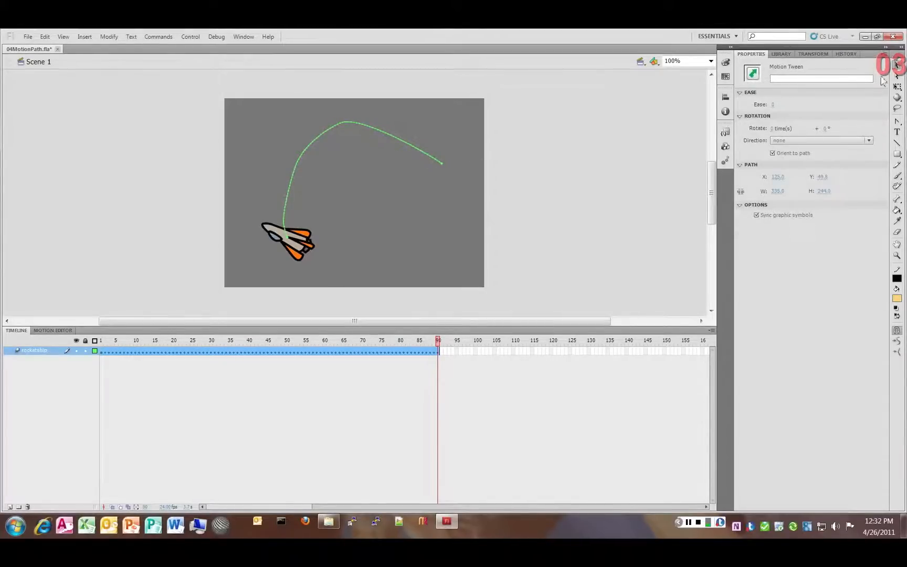
pyautogui.press('q')
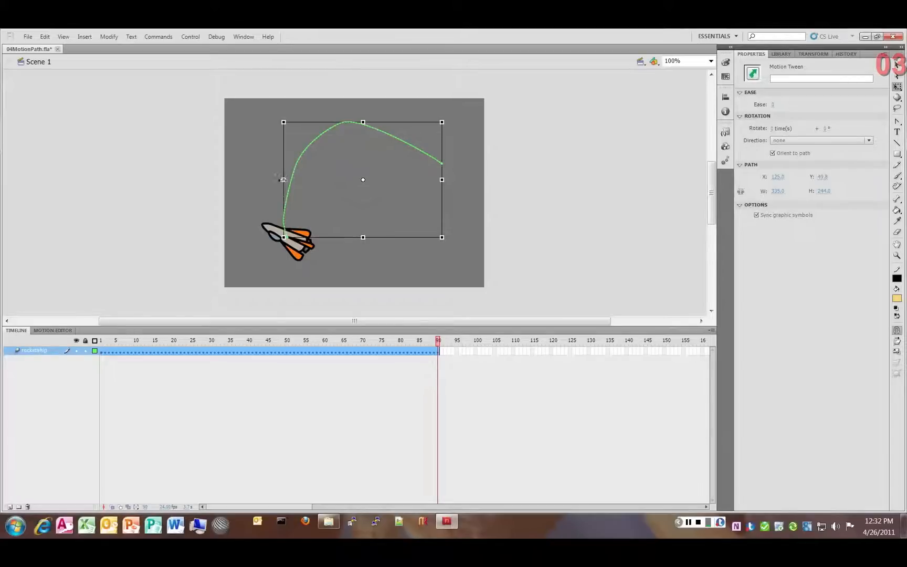
pyautogui.moveTo(284, 180); pyautogui.dragTo(260, 179)
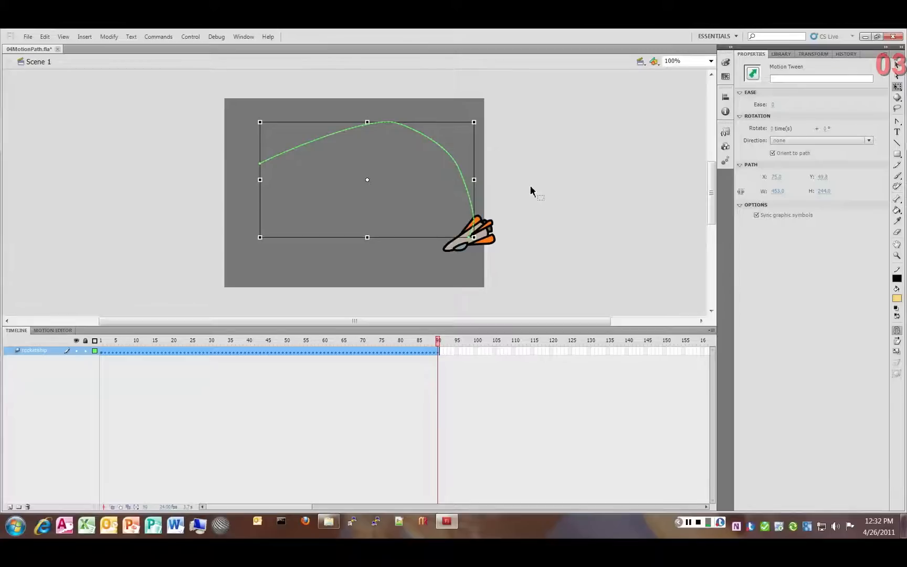
pyautogui.hotkey('ctrl', 'Return')
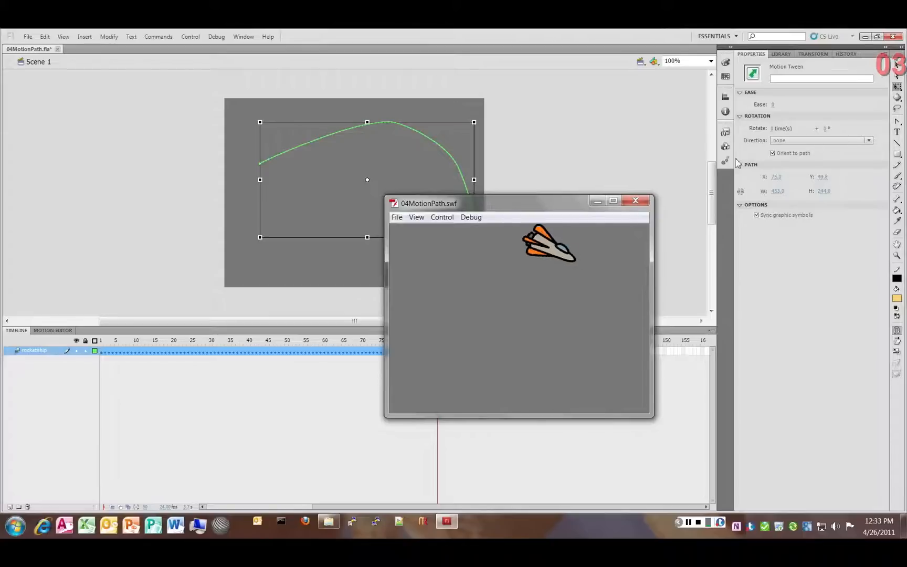
pyautogui.click(635, 201)
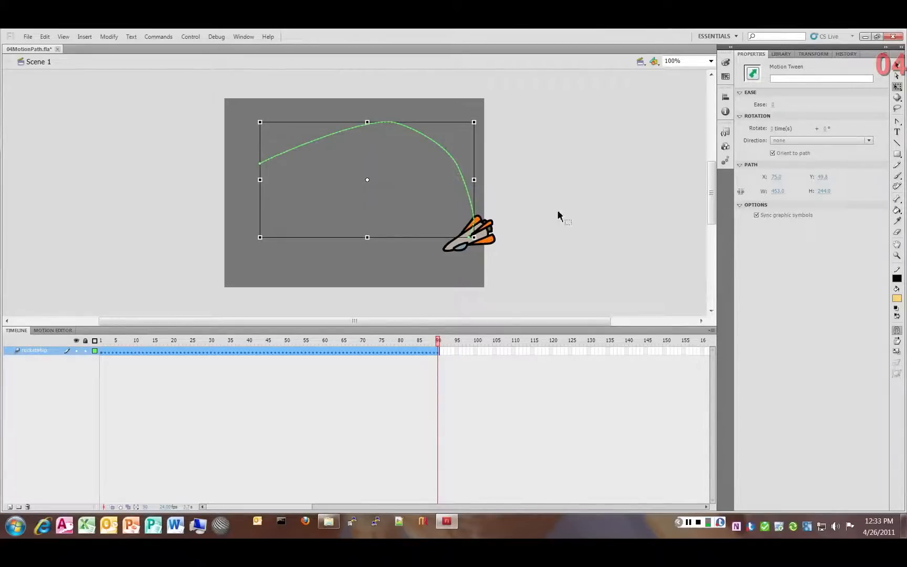
# - Replace the rocket as the tween's target object with the alien symbol from the library
pyautogui.click(782, 54)
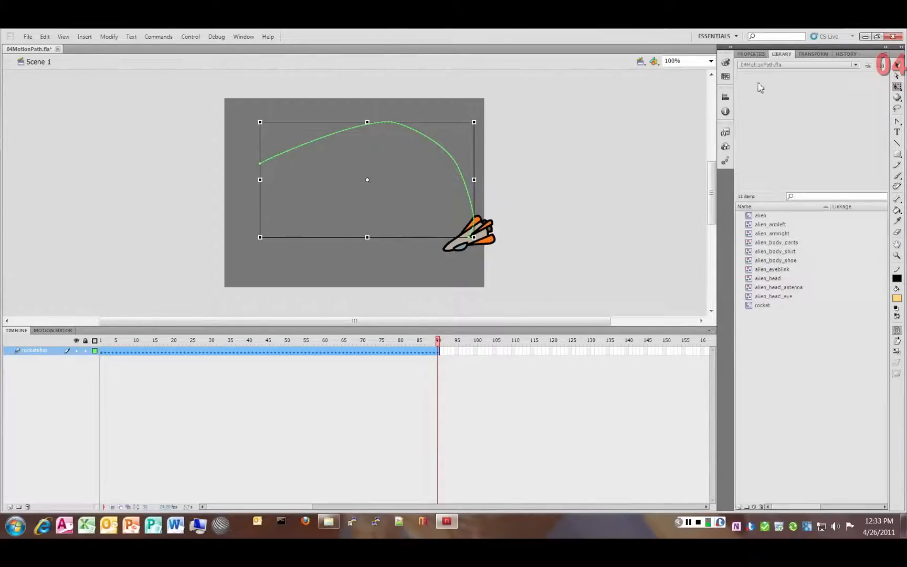
pyautogui.click(763, 218)
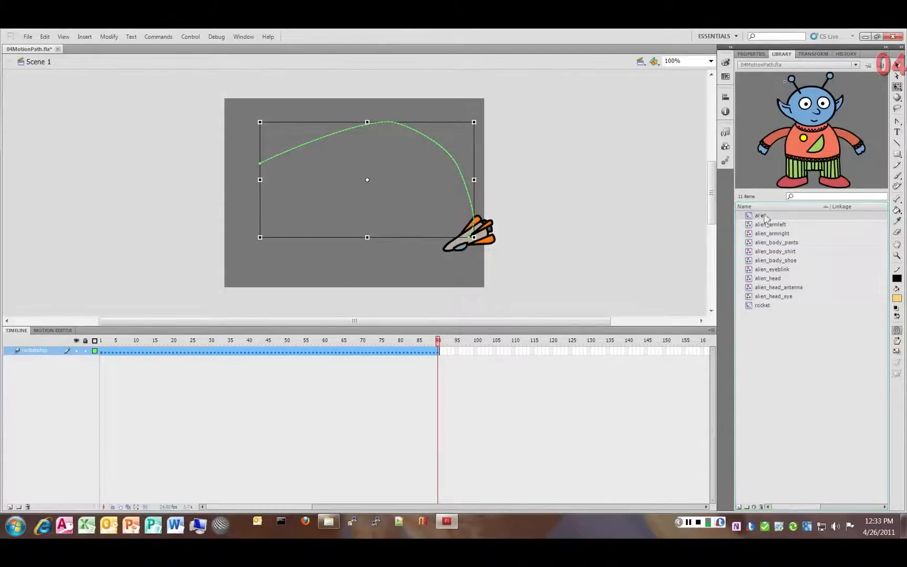
pyautogui.moveTo(765, 218); pyautogui.dragTo(475, 234)
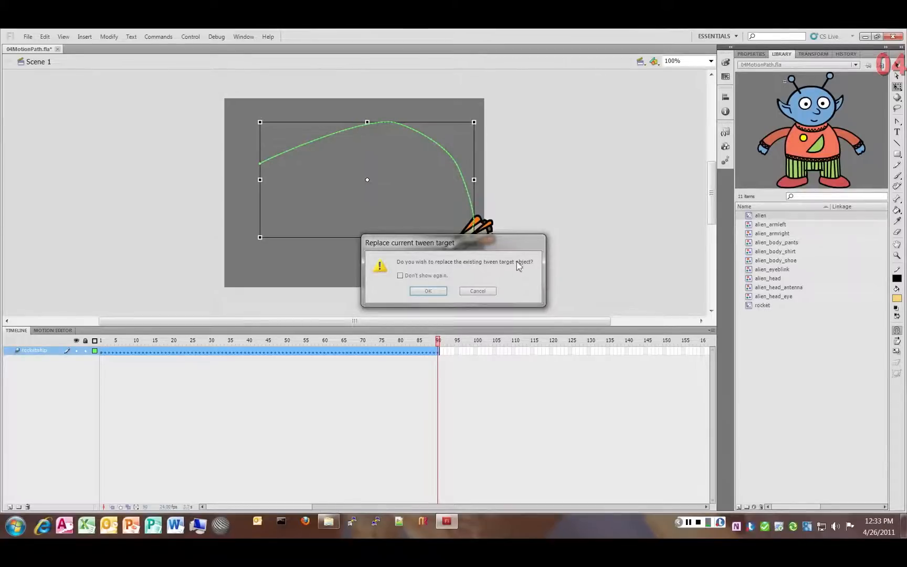
pyautogui.click(427, 292)
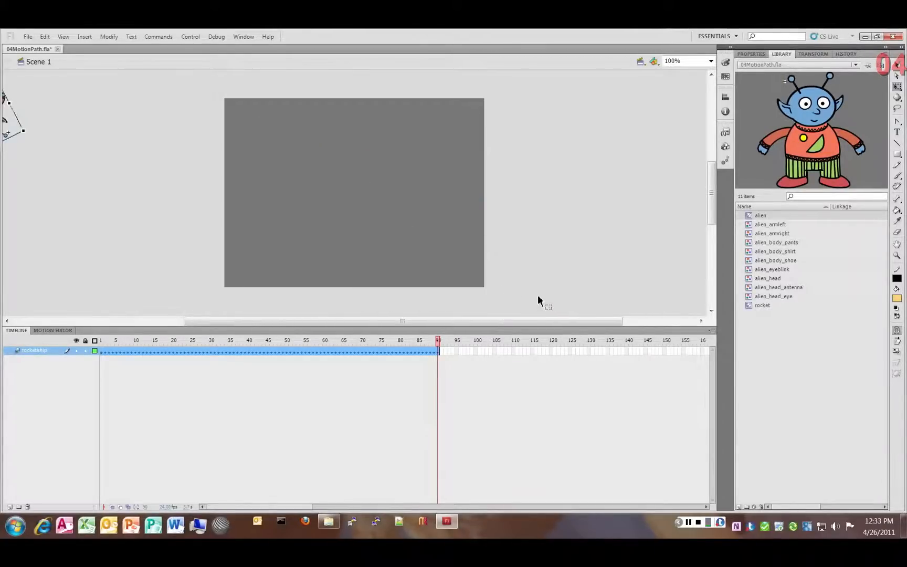
# - Move the alien's frame 90 position onto the stage and scale the motion path down with Free Transform
pyautogui.moveTo(5, 131); pyautogui.dragTo(455, 237)
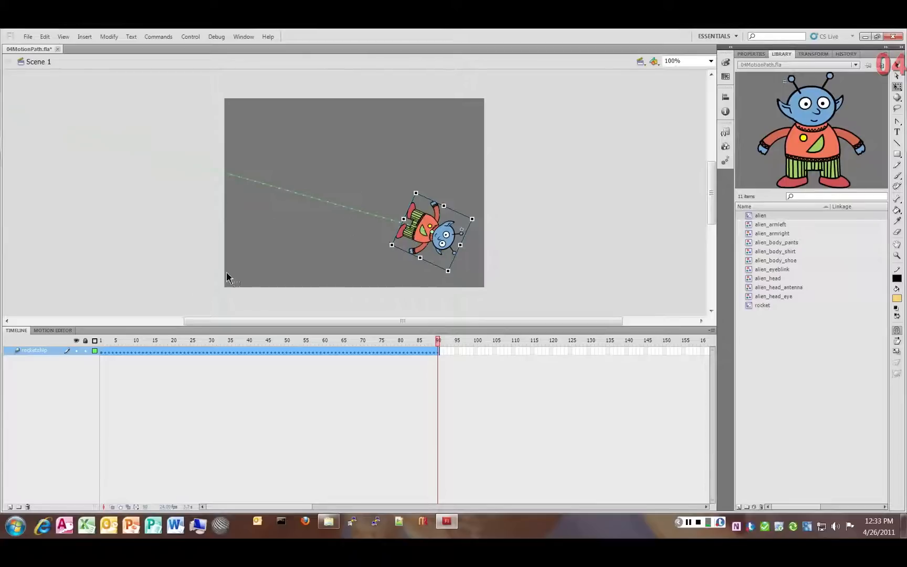
pyautogui.moveTo(228, 321); pyautogui.dragTo(81, 321)
pyautogui.click(227, 107)
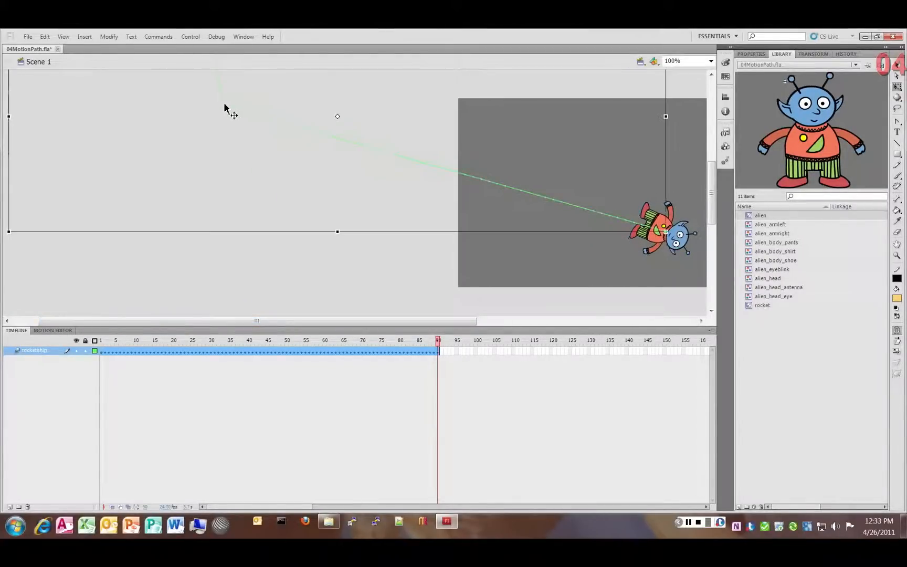
pyautogui.click(326, 120)
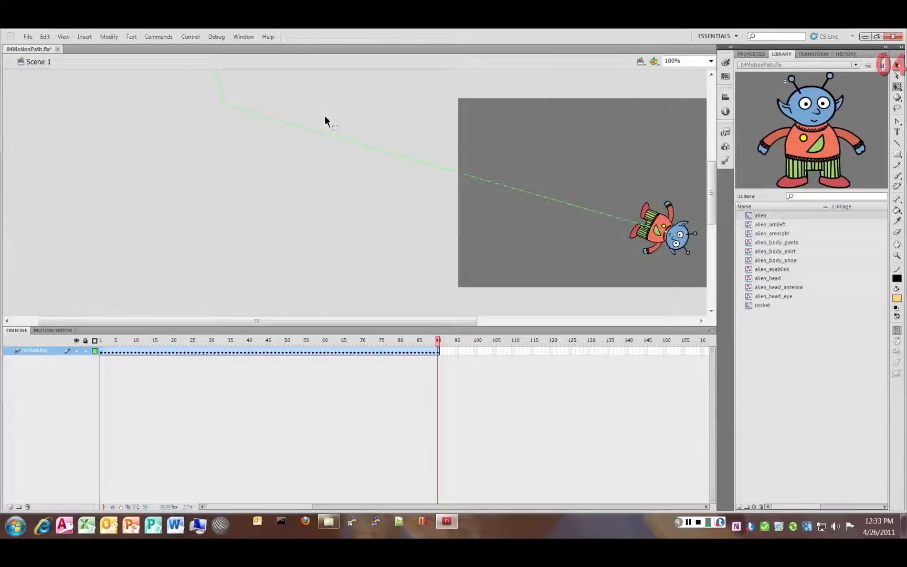
pyautogui.click(497, 183)
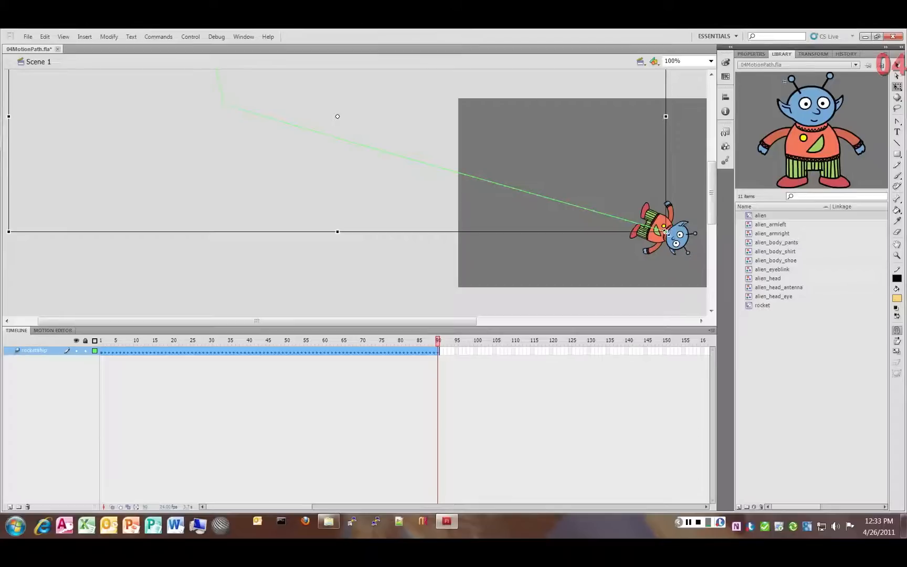
pyautogui.moveTo(666, 232); pyautogui.dragTo(171, 104)
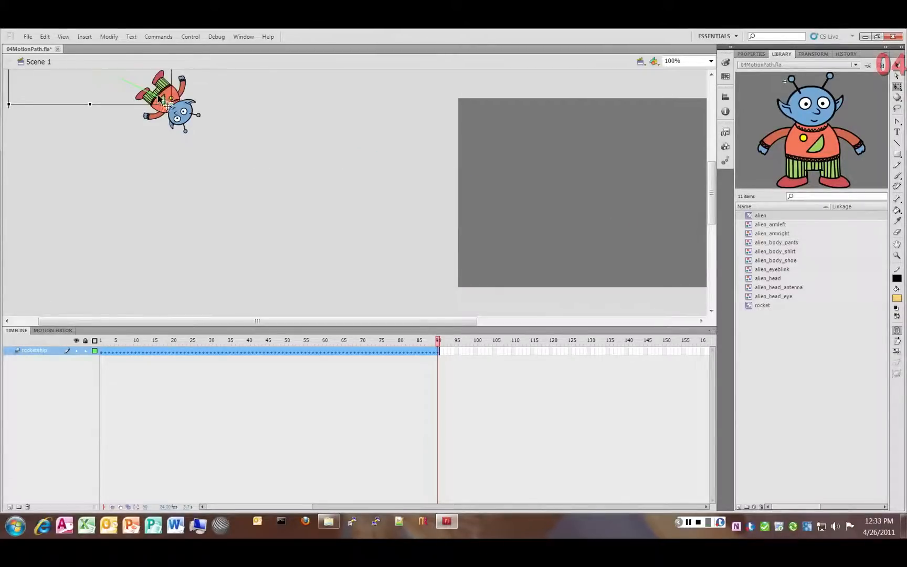
pyautogui.hotkey('ctrl', 'z')
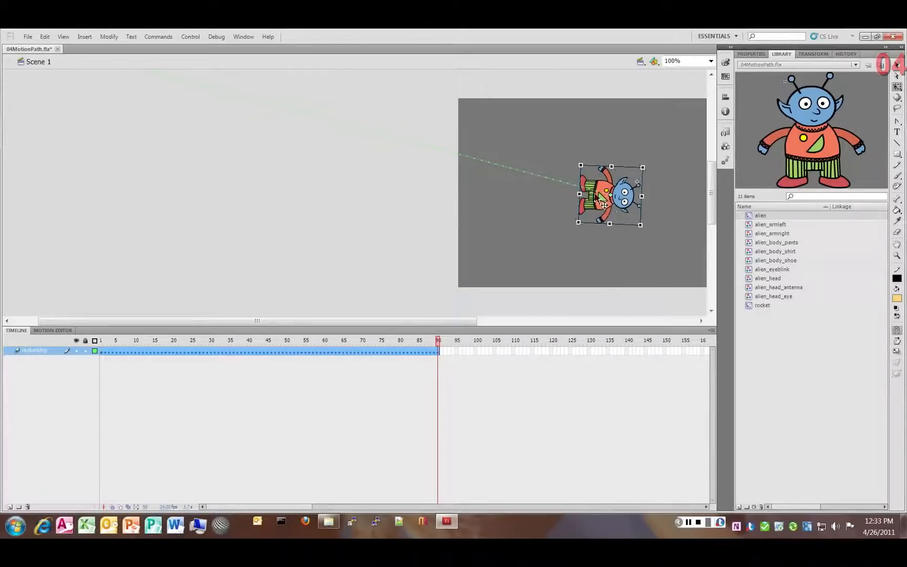
pyautogui.hotkey('ctrl', 'y')
# - Move the scaled-down motion path from the pasteboard onto the stage
pyautogui.scroll(4, 189, 184)
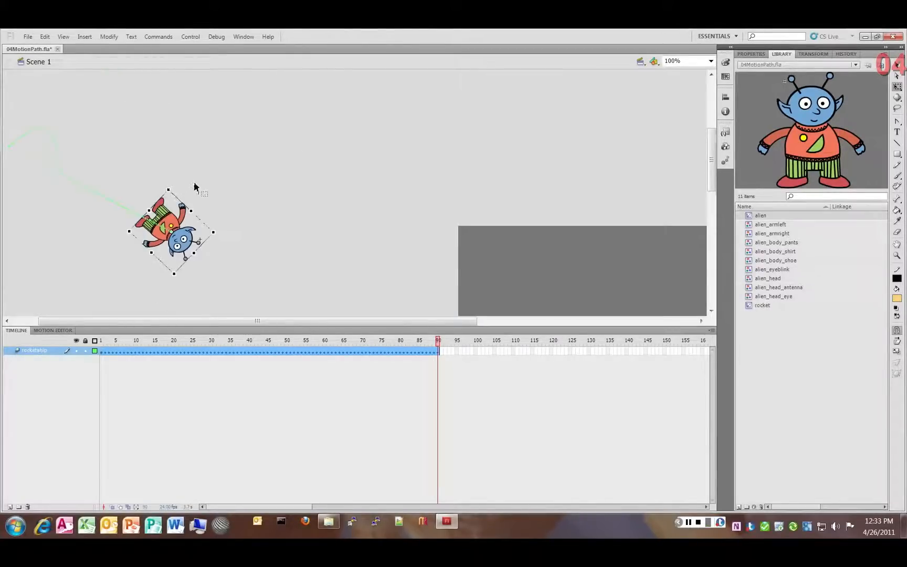
pyautogui.scroll(-1, 105, 188)
pyautogui.click(91, 195)
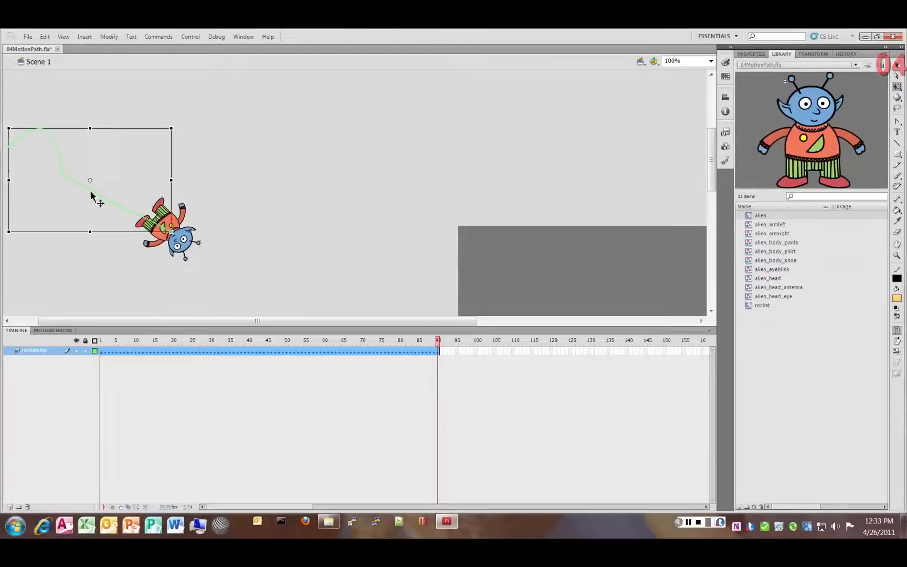
pyautogui.moveTo(93, 195)
pyautogui.mouseDown()
pyautogui.moveTo(356, 217)
pyautogui.moveTo(548, 257)
pyautogui.moveTo(572, 277)
pyautogui.moveTo(573, 305)
pyautogui.mouseUp()
pyautogui.moveTo(477, 321); pyautogui.dragTo(596, 321)
pyautogui.scroll(-3, 545, 247)
pyautogui.scroll(-2, 547, 248)
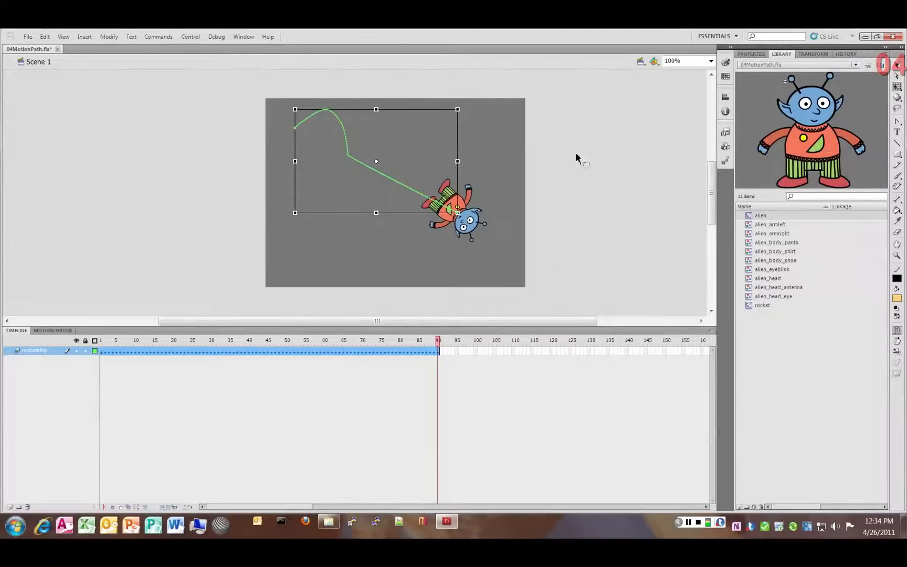
# - Test the movie and stretch the motion path's left side outward to a width of about 376 px
pyautogui.hotkey('ctrl', 'Return')
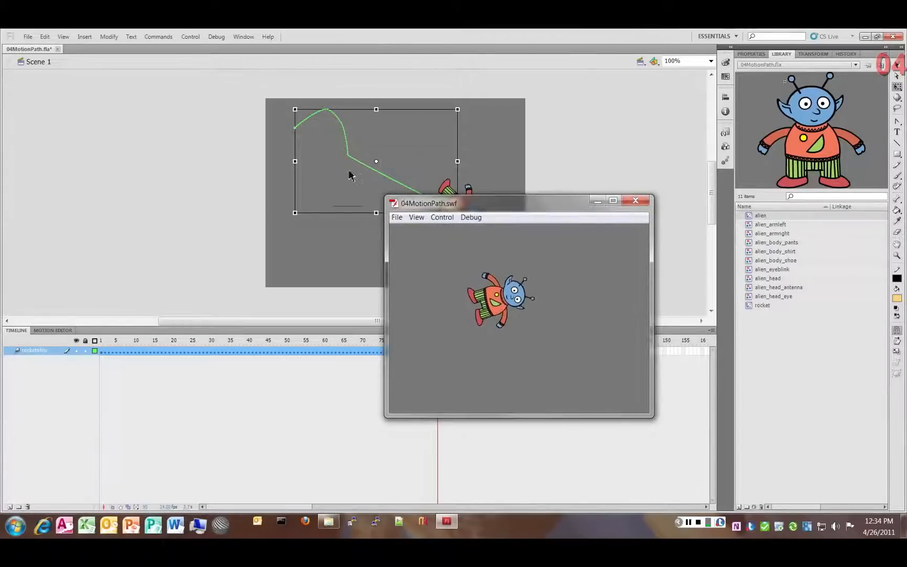
pyautogui.moveTo(295, 161); pyautogui.dragTo(280, 162)
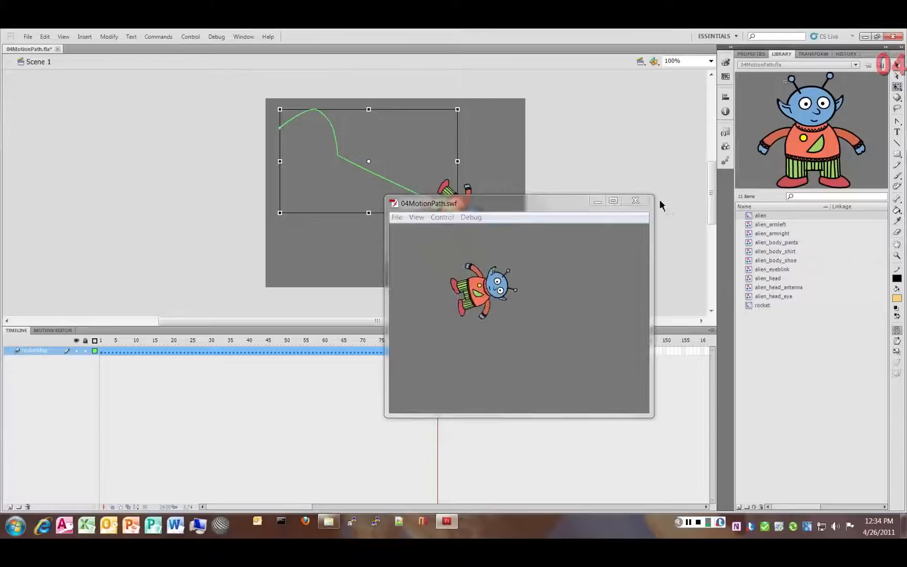
pyautogui.click(635, 200)
# - Turn off Orient to path for the alien's motion tween and test the movie
pyautogui.click(751, 54)
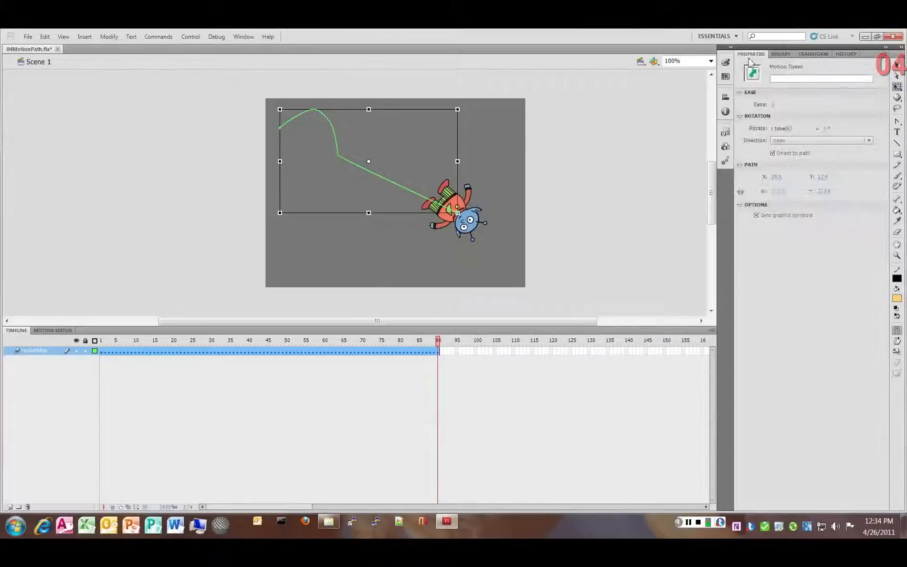
pyautogui.click(787, 156)
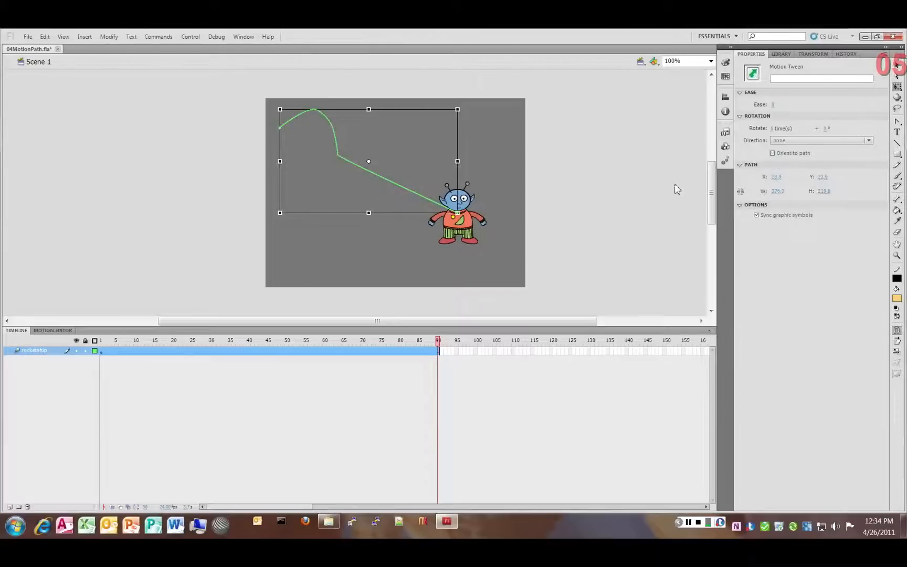
pyautogui.hotkey('ctrl', 'Return')
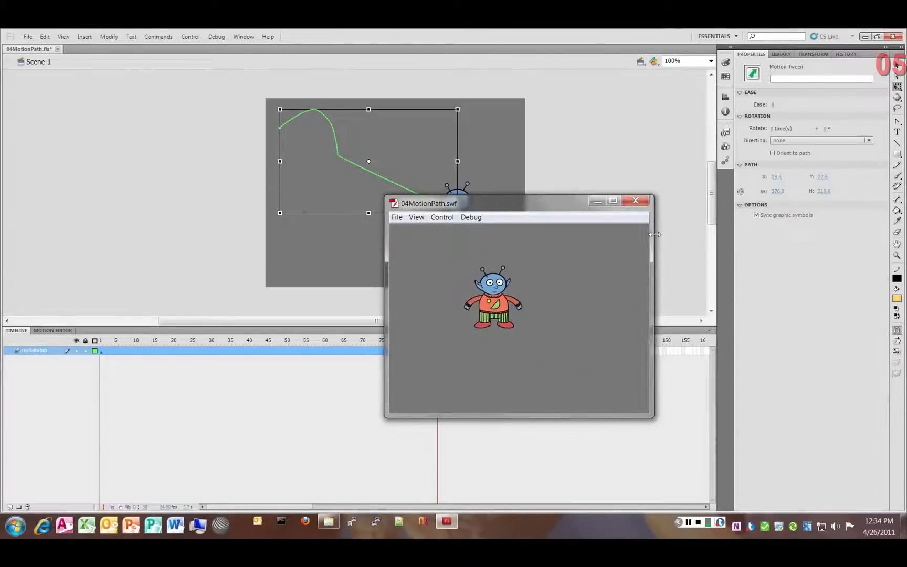
pyautogui.click(633, 203)
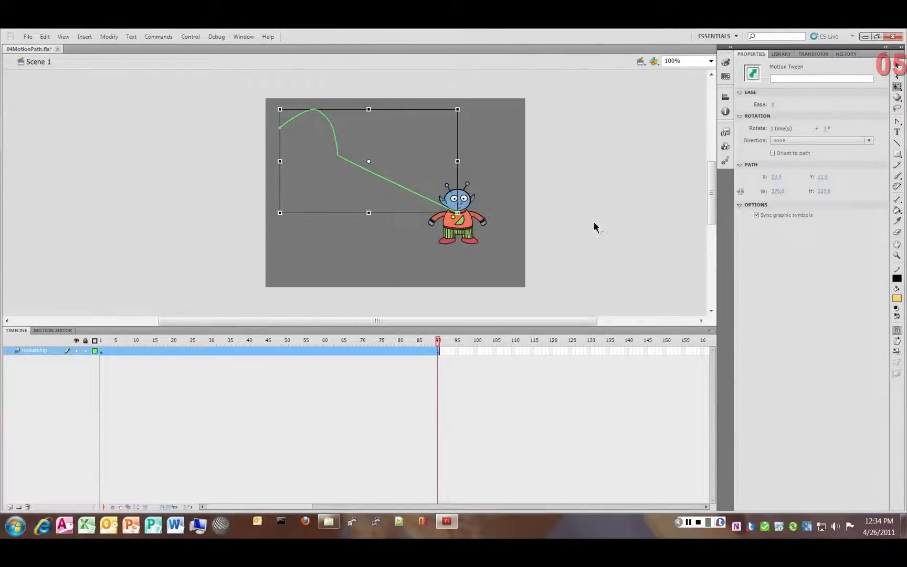
# - Open the alien symbol from the library for editing and examine its separate arm and head parts
pyautogui.click(395, 255)
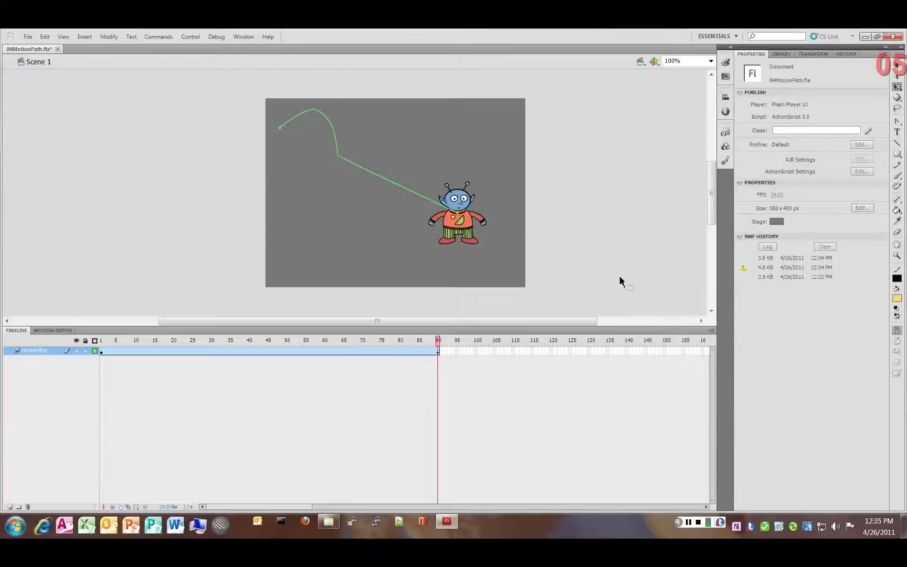
pyautogui.click(781, 54)
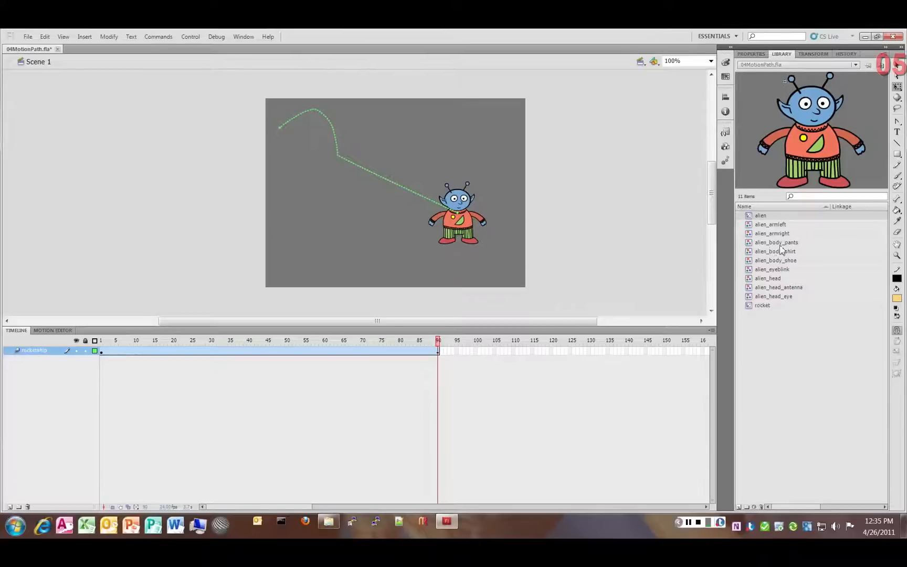
pyautogui.doubleClick(763, 217)
pyautogui.doubleClick(749, 216)
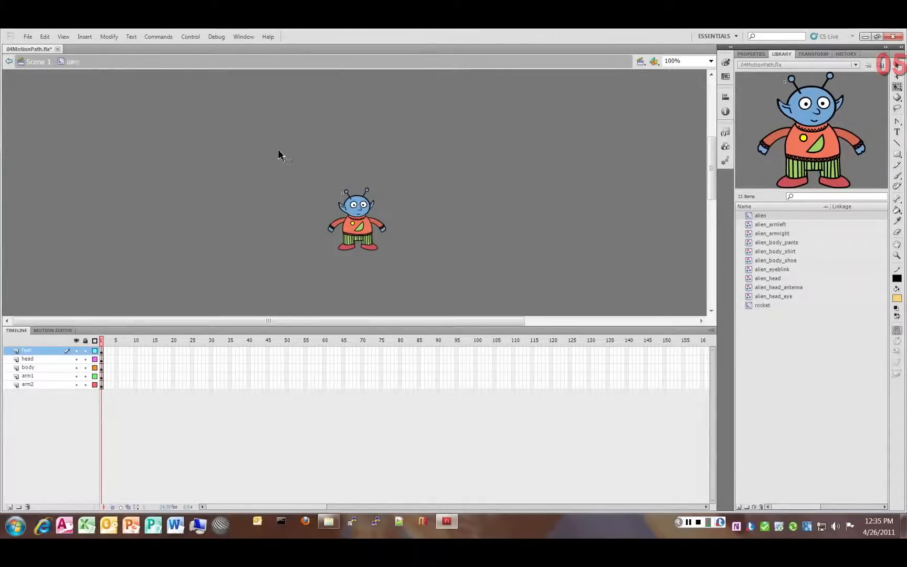
pyautogui.click(341, 227)
pyautogui.click(379, 227)
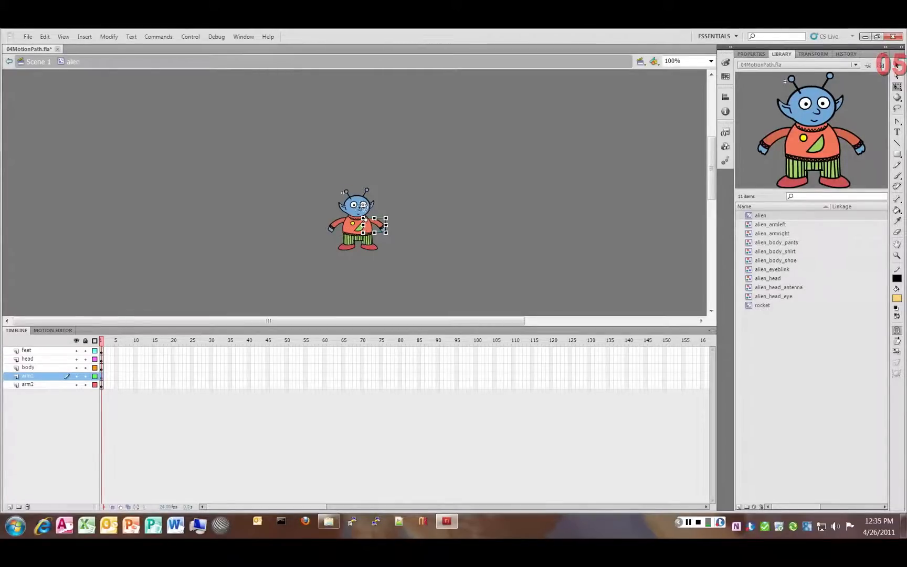
pyautogui.click(356, 204)
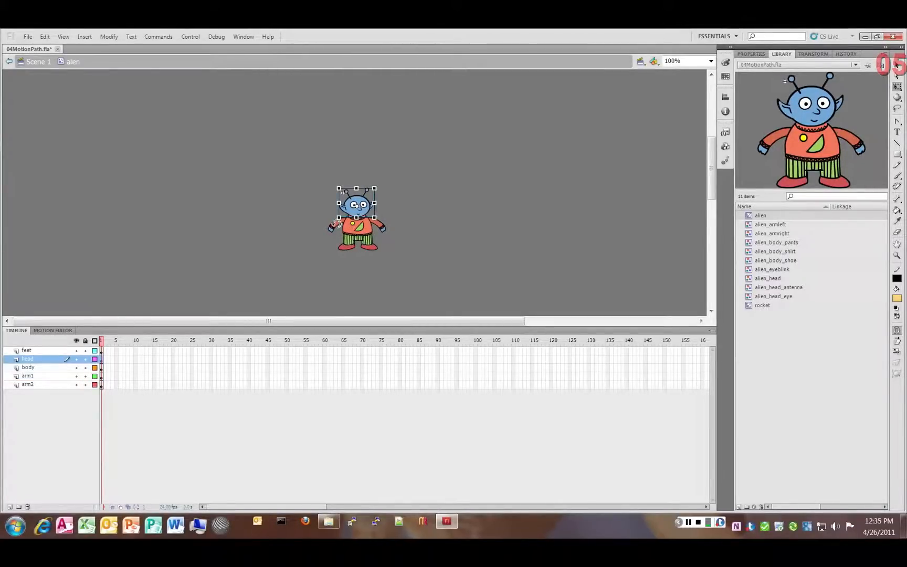
pyautogui.click(287, 192)
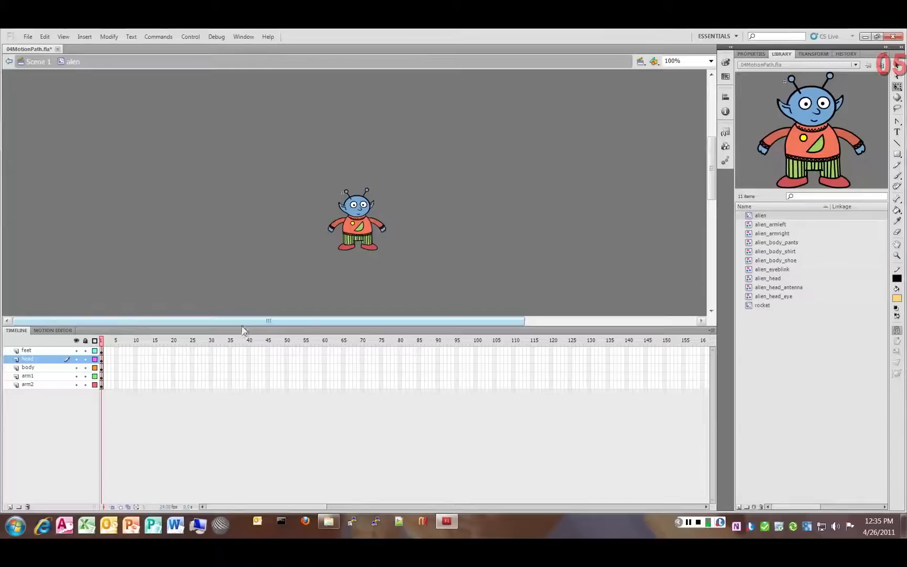
# - Create a motion tween for the arm on layer arm2 and rotate that arm upward at frame 24
pyautogui.click(896, 64)
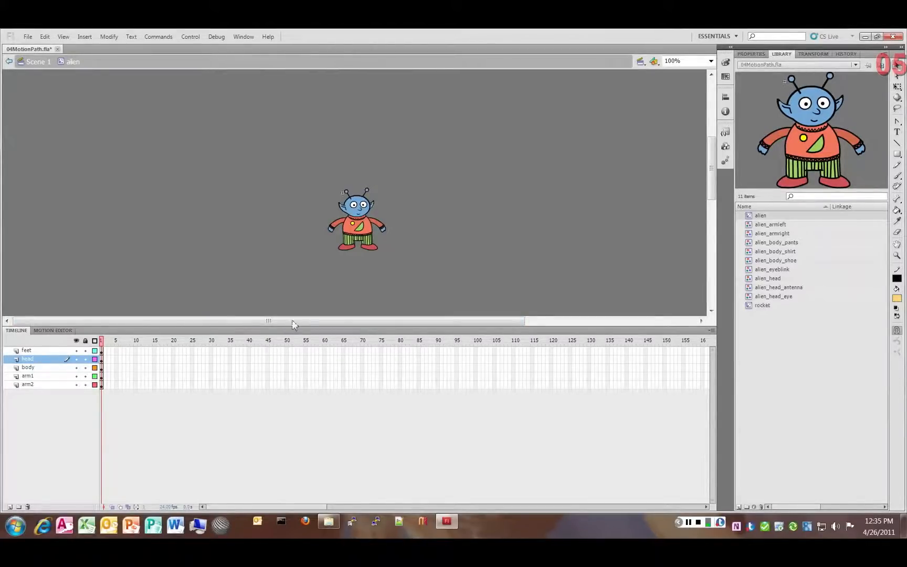
pyautogui.rightClick(334, 227)
pyautogui.click(391, 174)
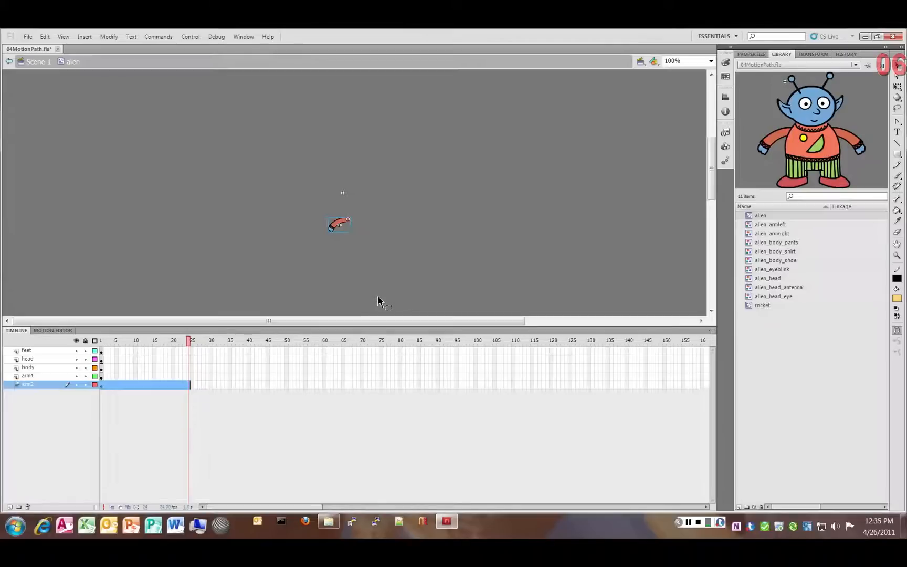
pyautogui.press('q')
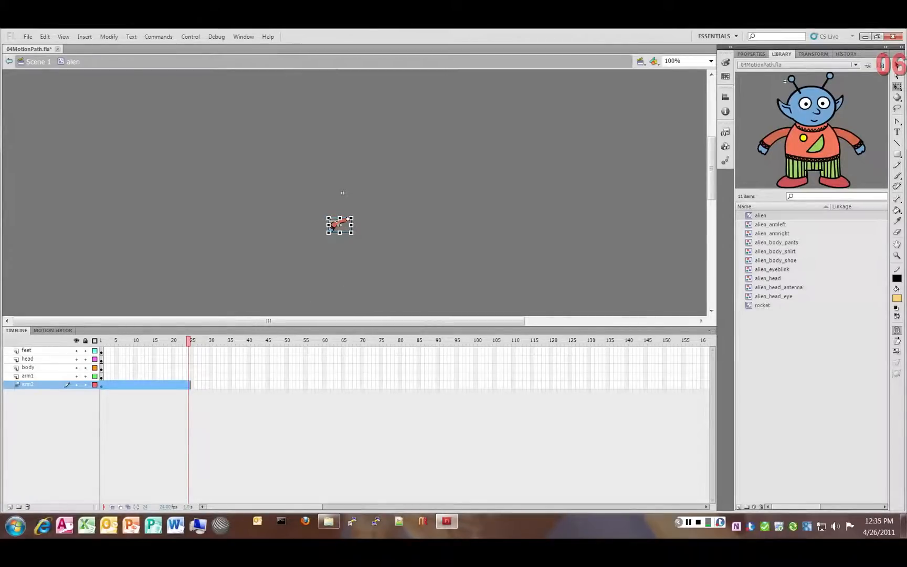
pyautogui.moveTo(324, 210); pyautogui.dragTo(337, 193)
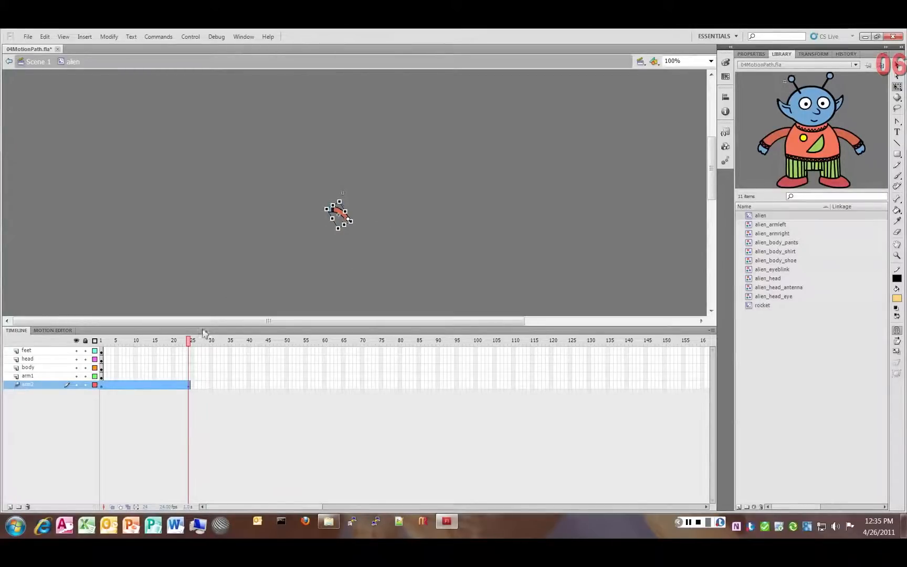
# - Preview the arm2 tween inside the alien symbol by scrubbing and playing the timeline
pyautogui.moveTo(190, 342)
pyautogui.mouseDown()
pyautogui.moveTo(103, 342)
pyautogui.moveTo(201, 342)
pyautogui.moveTo(97, 347)
pyautogui.moveTo(195, 348)
pyautogui.mouseUp()
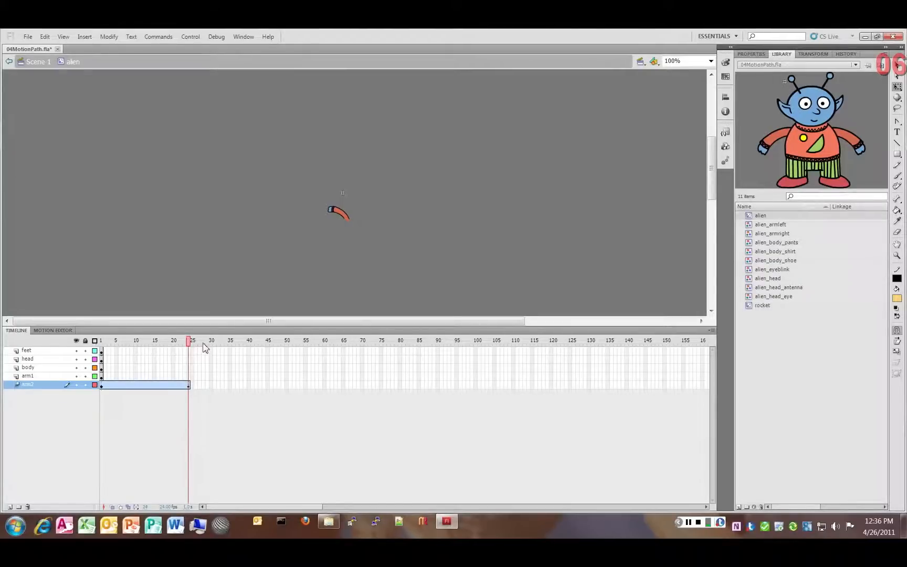
pyautogui.hotkey('ctrl', 'a')
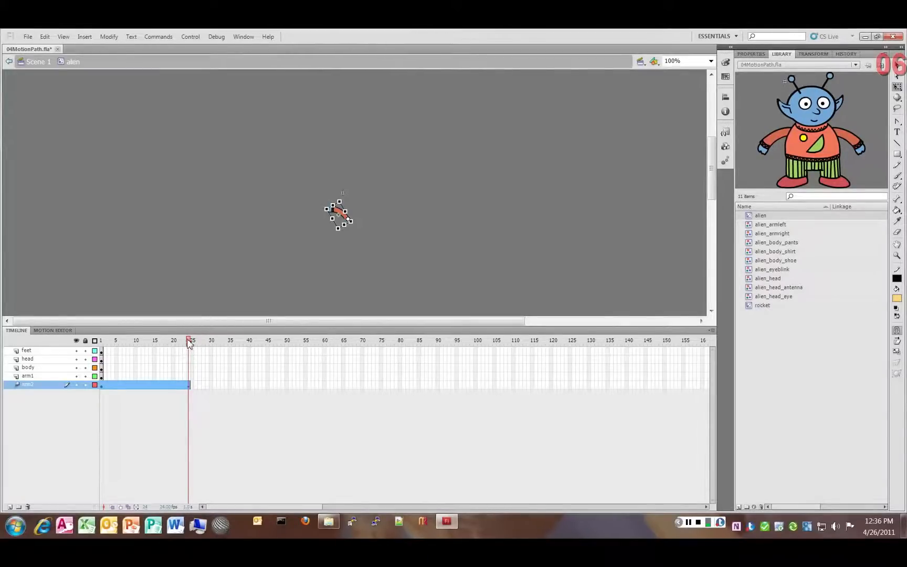
pyautogui.press('Return')
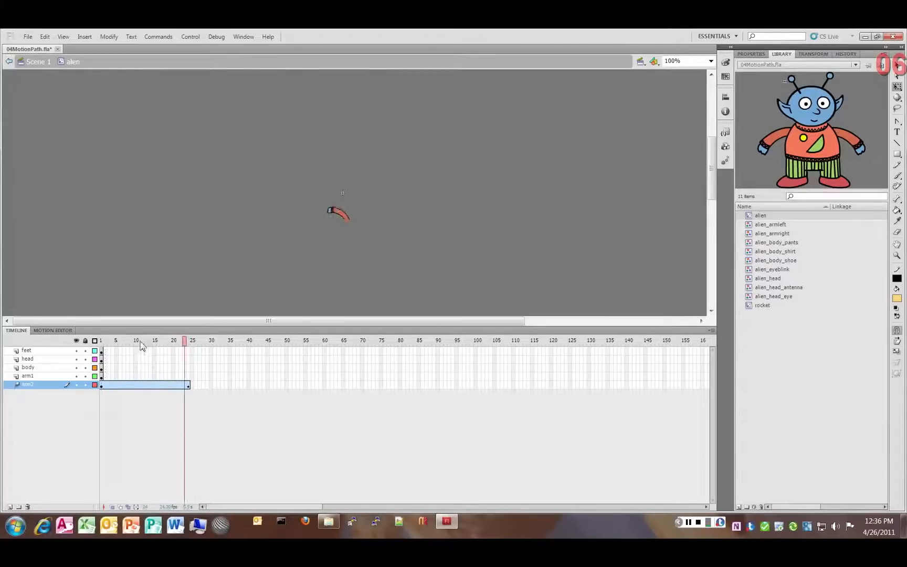
pyautogui.press('Return')
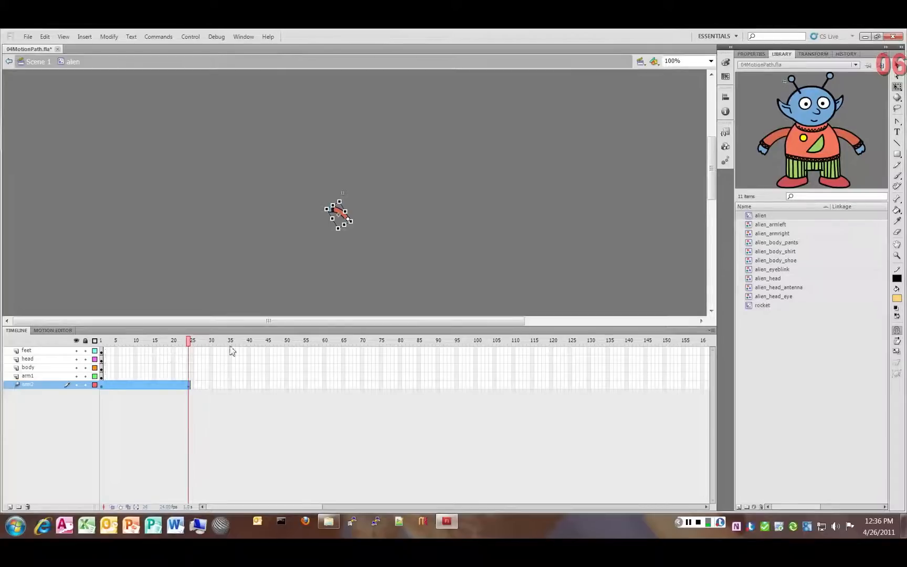
# - Create a motion tween for the arm on layer arm1 from frame 1 and rotate it upward at frame 24
pyautogui.moveTo(189, 343); pyautogui.dragTo(102, 346)
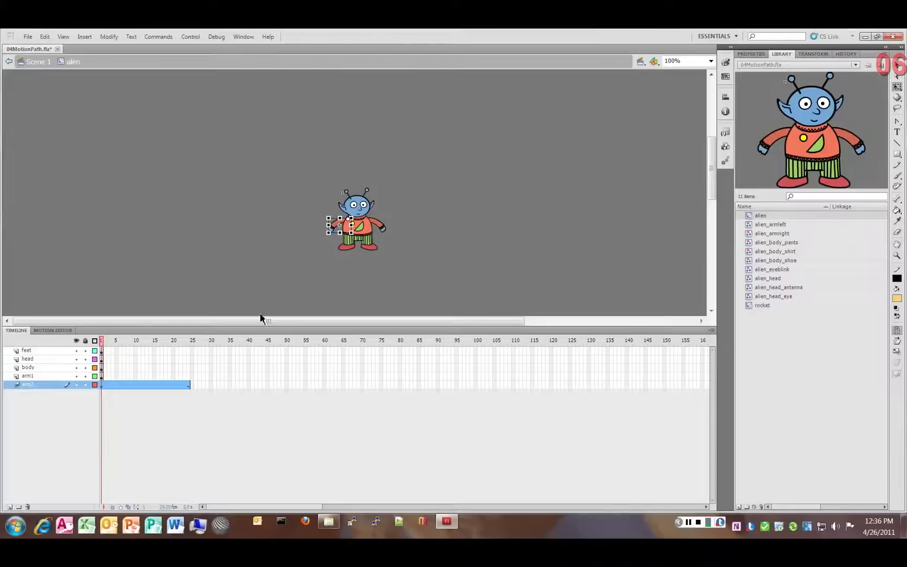
pyautogui.click(377, 227)
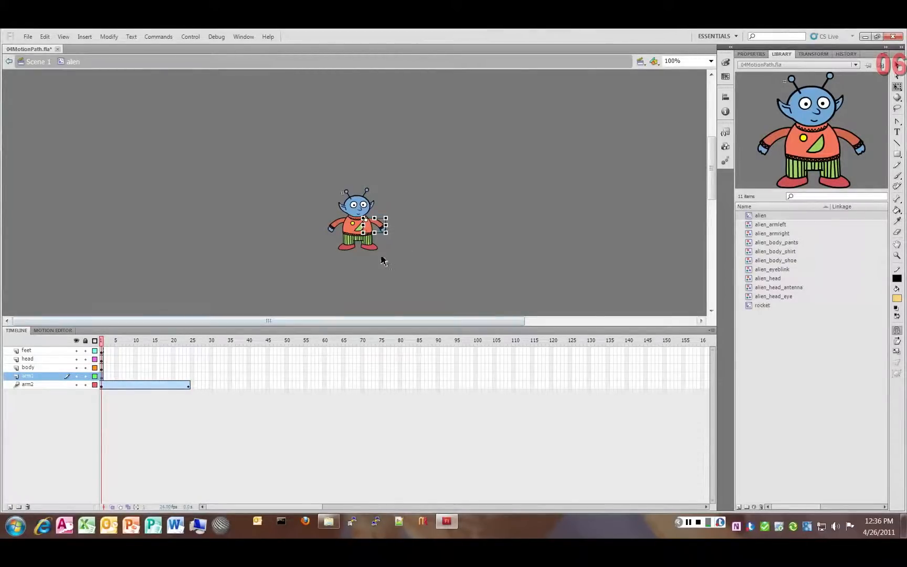
pyautogui.rightClick(379, 227)
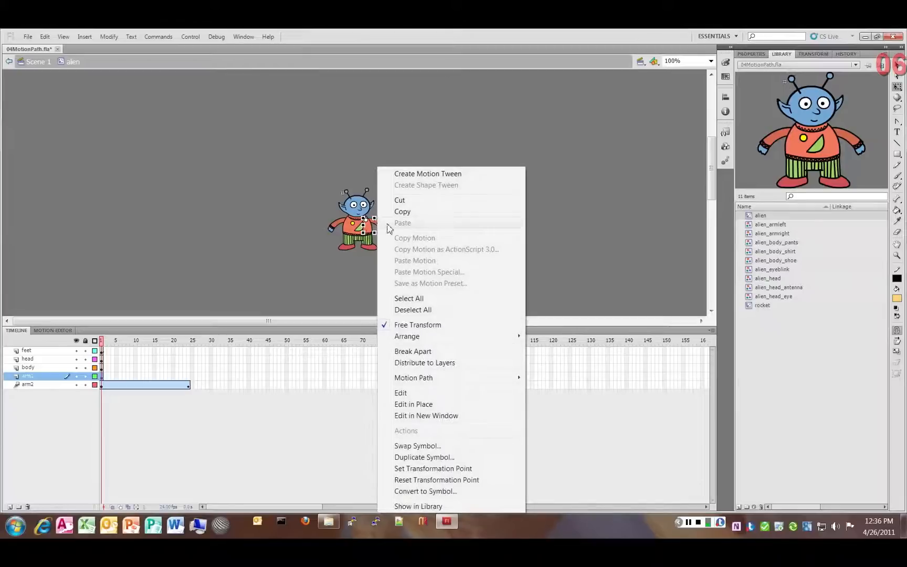
pyautogui.click(432, 174)
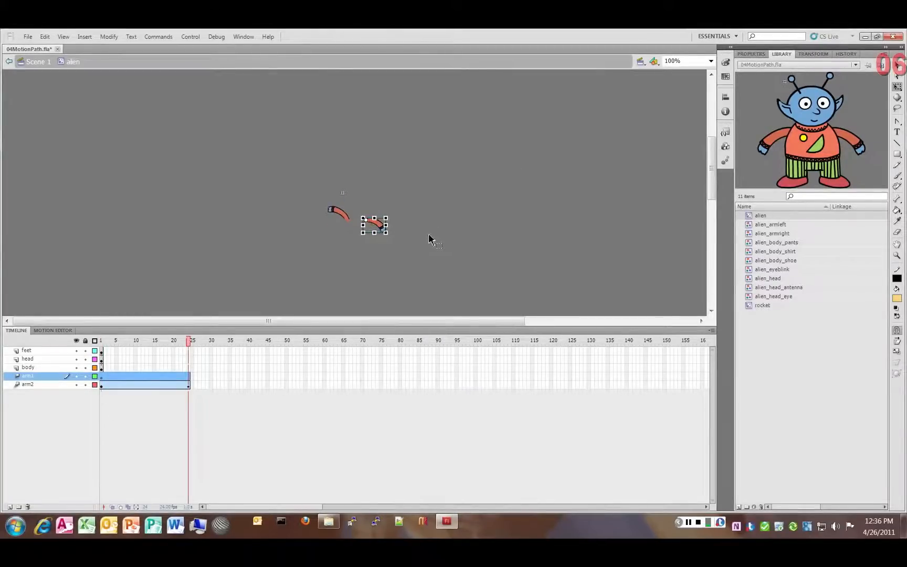
pyautogui.moveTo(397, 235); pyautogui.dragTo(407, 201)
# - Scrub through the alien symbol's timeline to preview both arms moving together
pyautogui.moveTo(192, 345)
pyautogui.mouseDown()
pyautogui.moveTo(102, 341)
pyautogui.moveTo(199, 345)
pyautogui.mouseUp()
pyautogui.click(166, 376)
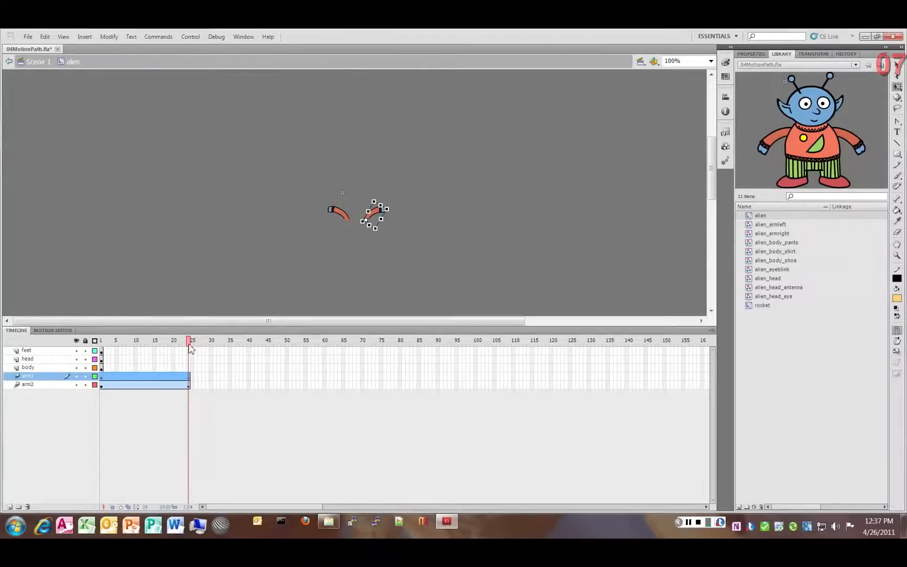
pyautogui.moveTo(190, 344)
pyautogui.mouseDown()
pyautogui.moveTo(82, 347)
pyautogui.moveTo(203, 348)
pyautogui.moveTo(79, 353)
pyautogui.moveTo(213, 353)
pyautogui.moveTo(58, 353)
pyautogui.moveTo(262, 352)
pyautogui.moveTo(196, 348)
pyautogui.mouseUp()
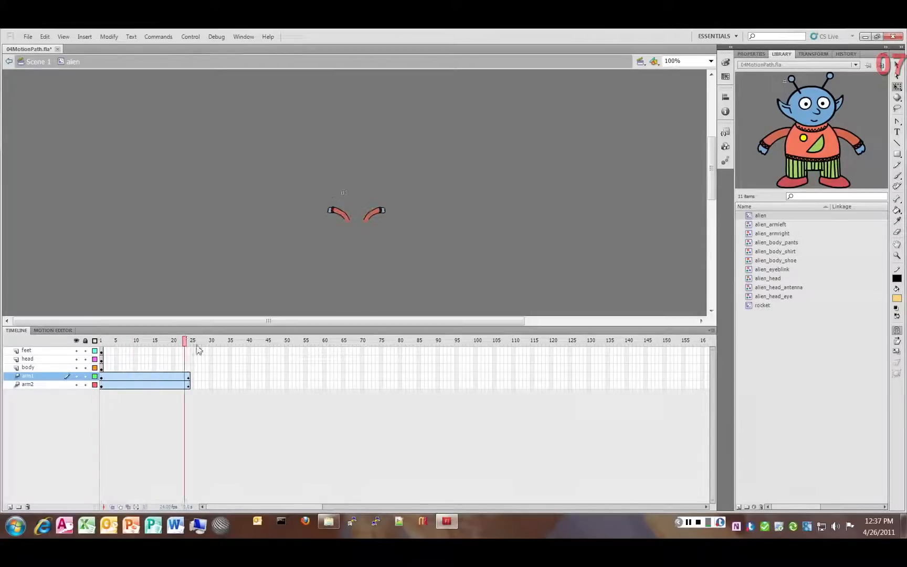
# - Extend the feet, head and body layers inside the alien symbol to frame 24 by inserting frames
pyautogui.click(190, 376)
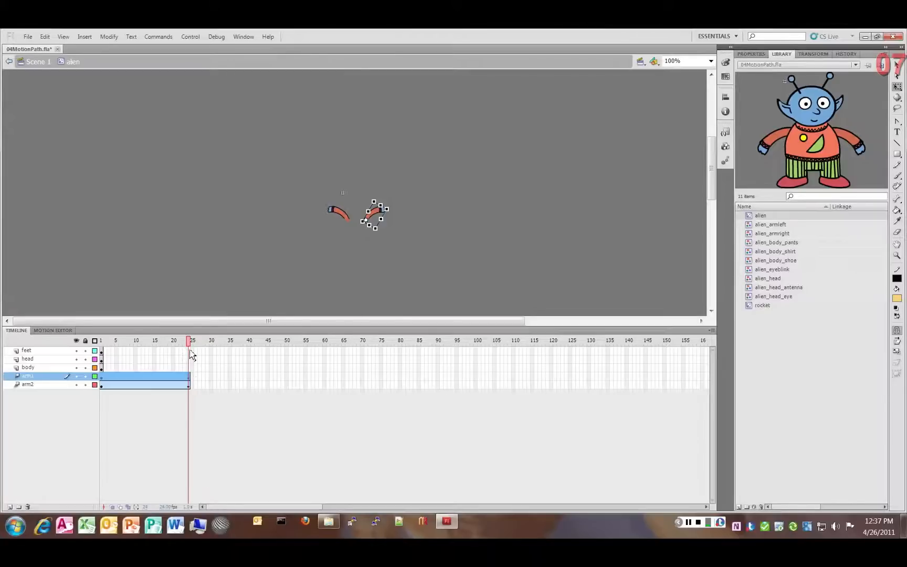
pyautogui.click(189, 350)
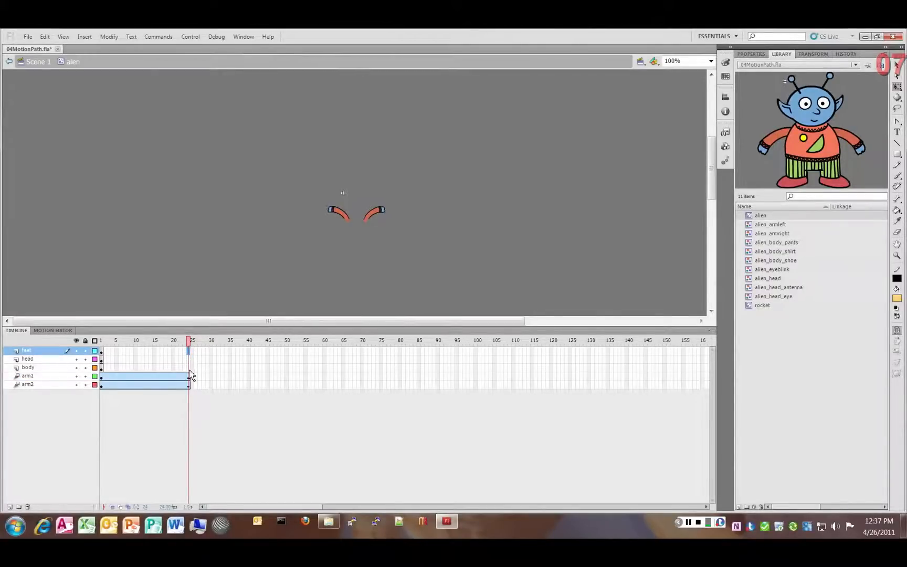
pyautogui.keyDown('shift'); pyautogui.click(190, 368); pyautogui.keyUp('shift')
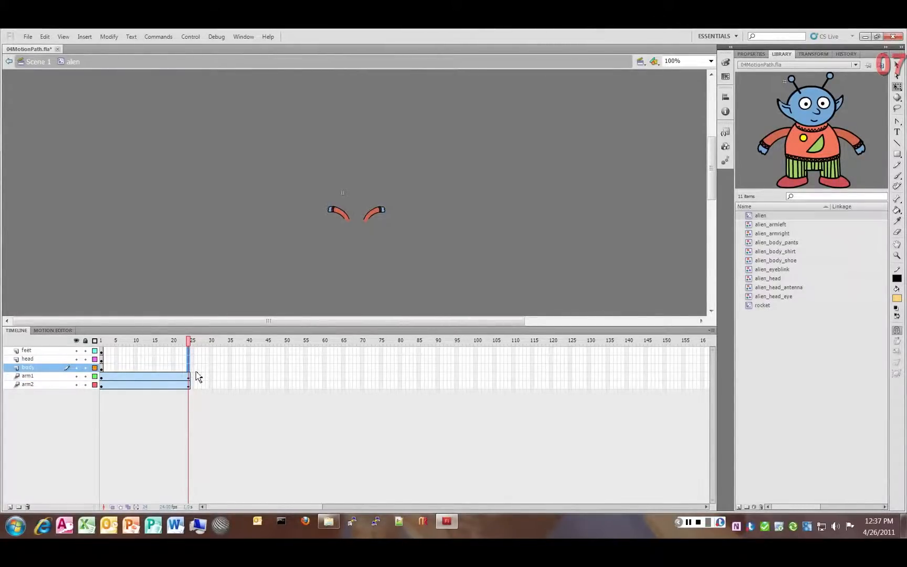
pyautogui.press('F5')
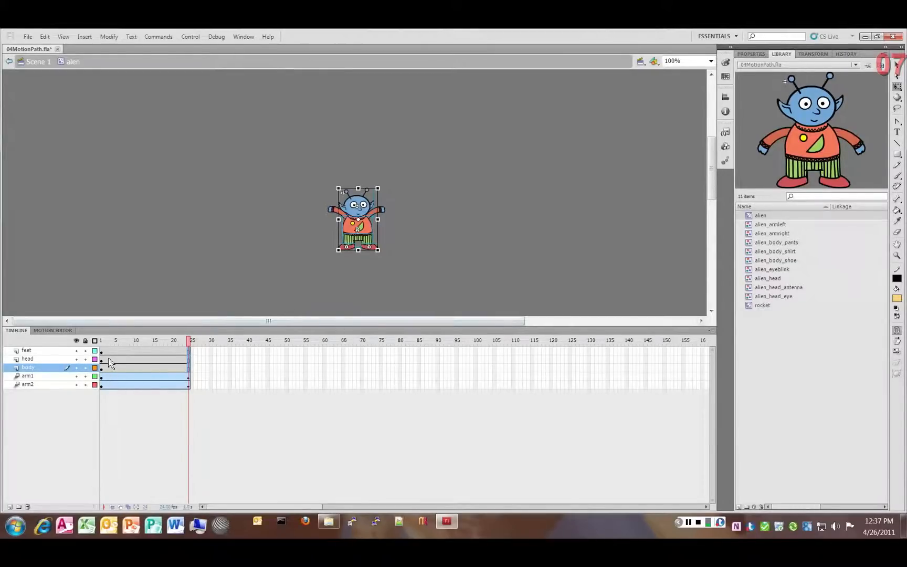
# - Play and scrub the alien symbol's timeline to preview the whole body with both arms moving
pyautogui.click(147, 360)
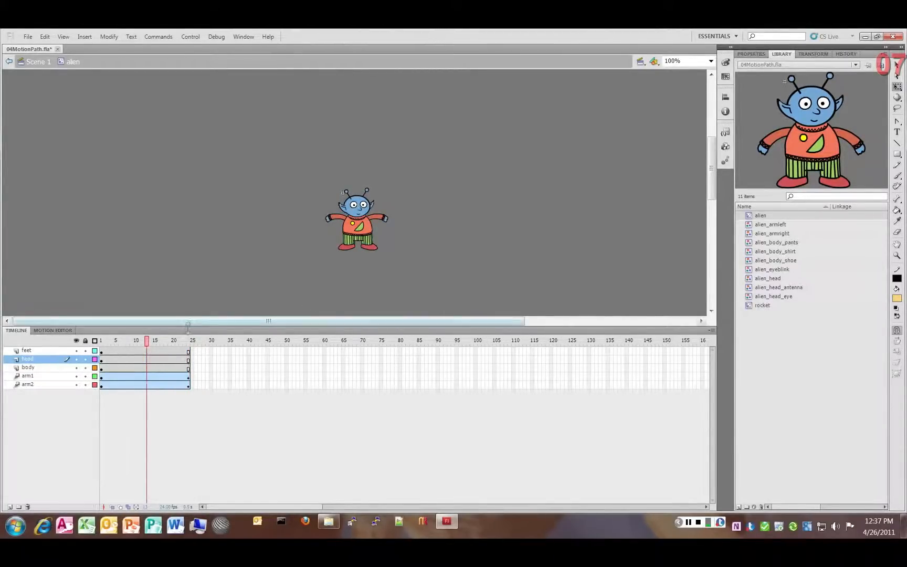
pyautogui.moveTo(148, 340); pyautogui.dragTo(101, 342)
pyautogui.press('Return')
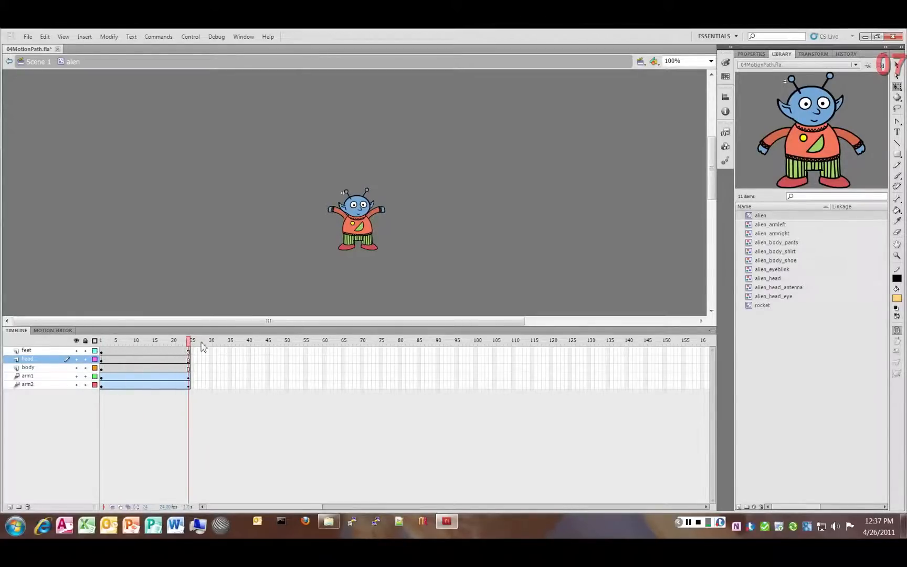
pyautogui.moveTo(177, 344); pyautogui.dragTo(143, 348)
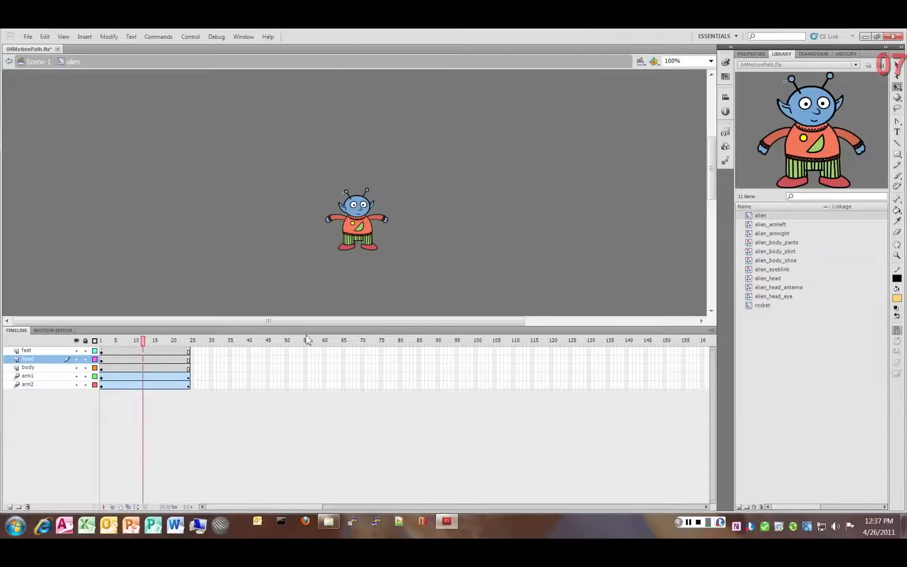
# - Return to Scene 1 and test the movie to check the nested arm animation, closing the preview when done
pyautogui.click(34, 63)
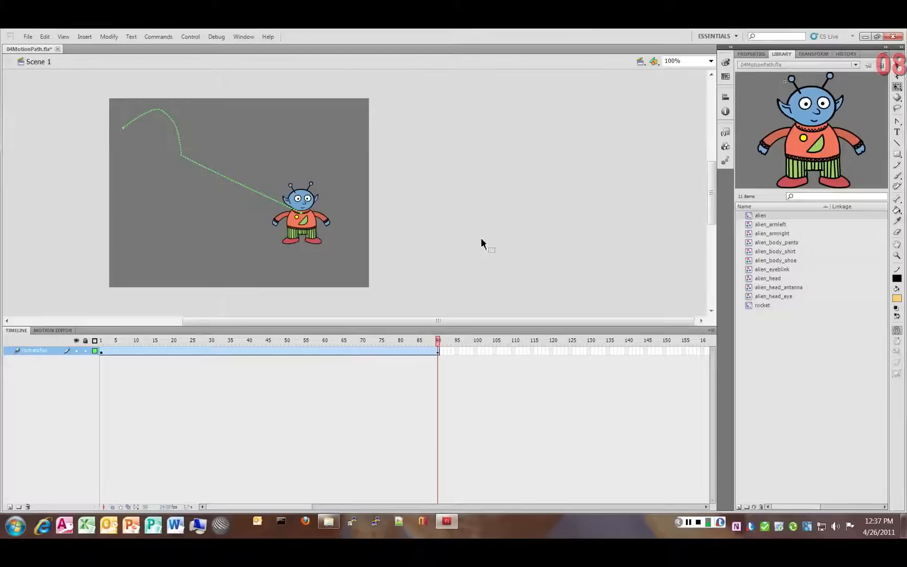
pyautogui.hotkey('ctrl', 'Return')
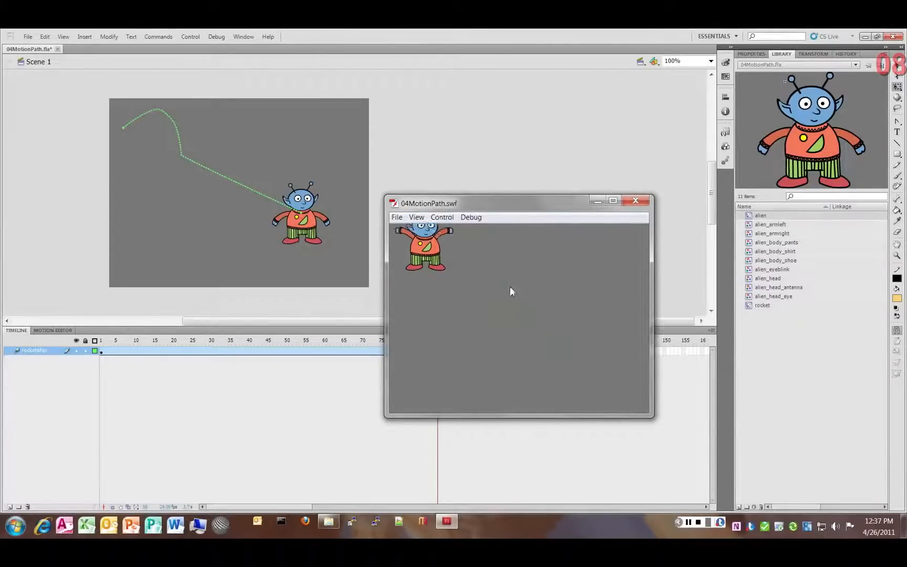
pyautogui.click(648, 200)
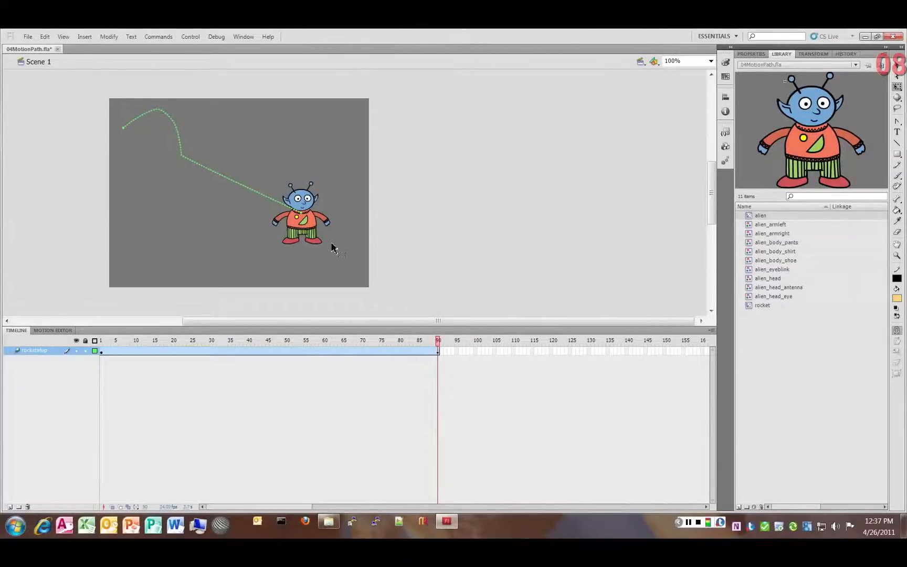
# - Show the alien's tween in the Motion Editor and review its Basic motion, Transformation, Color Effect, Filters and Eases properties
pyautogui.click(314, 223)
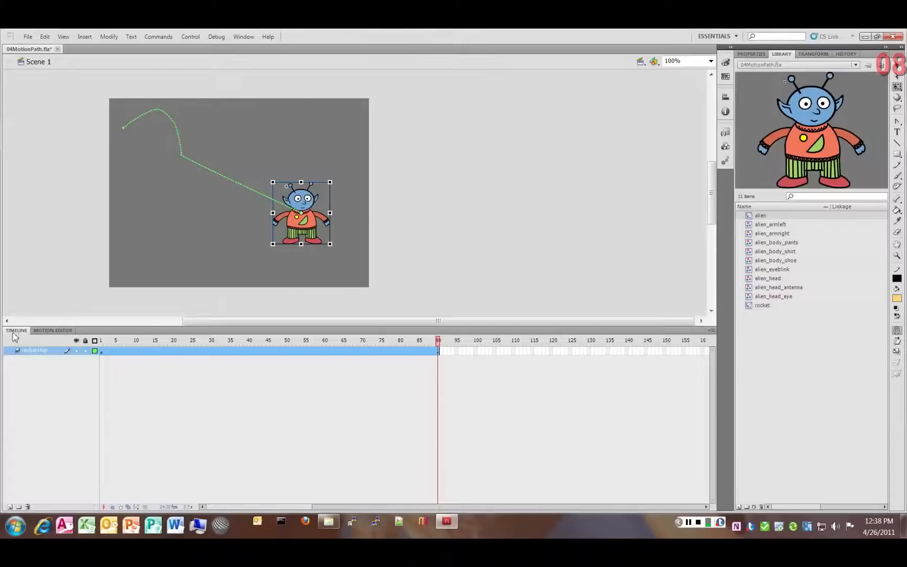
pyautogui.click(55, 332)
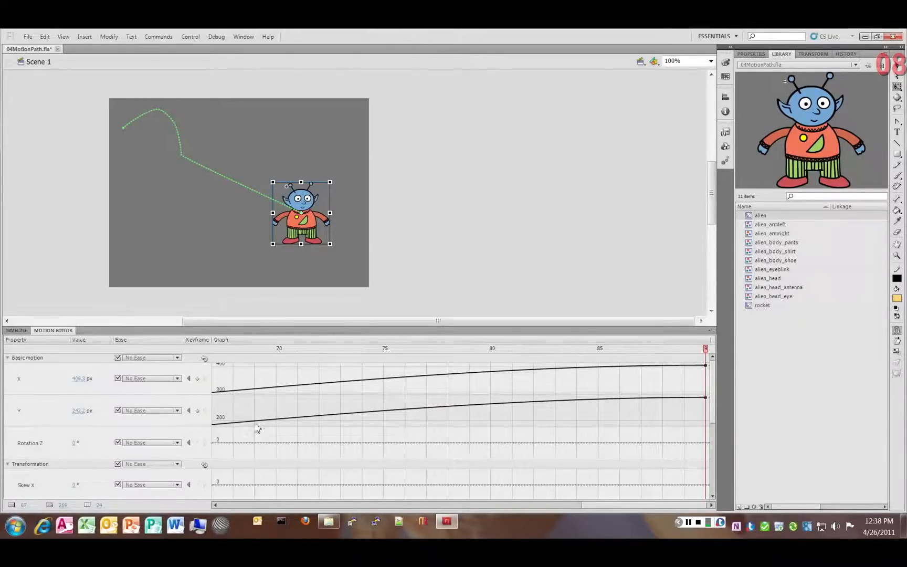
pyautogui.scroll(-4, 257, 428)
pyautogui.scroll(1, 257, 428)
pyautogui.scroll(-2, 258, 428)
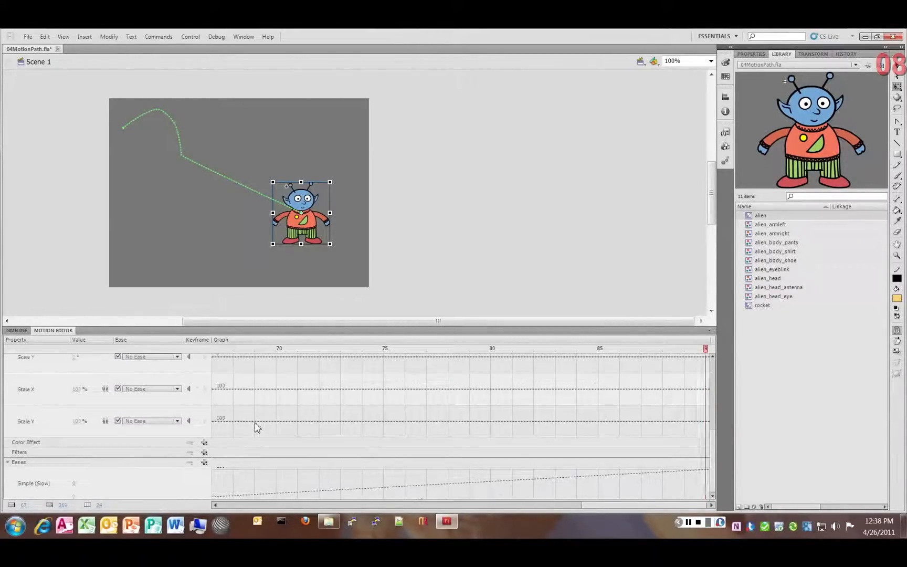
pyautogui.scroll(1, 257, 428)
pyautogui.scroll(4, 257, 428)
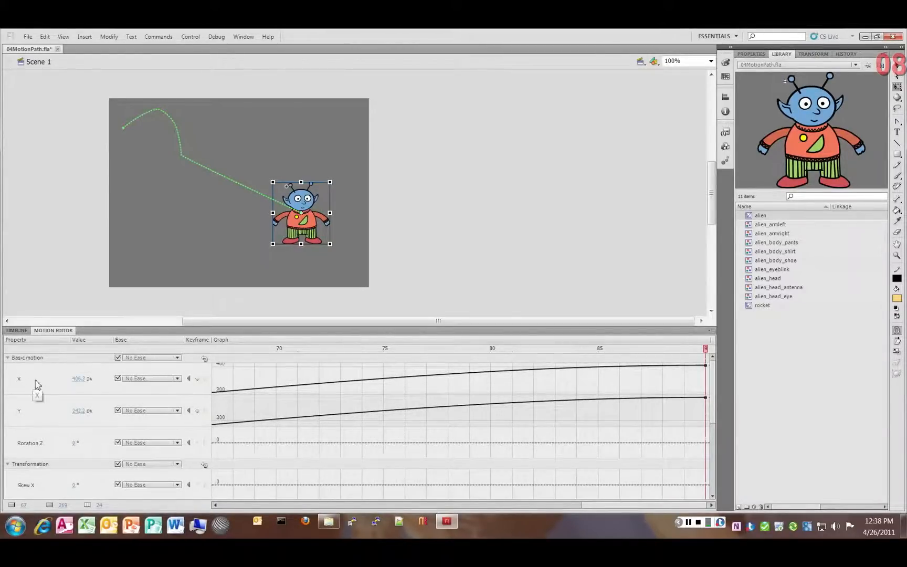
pyautogui.scroll(-2, 62, 427)
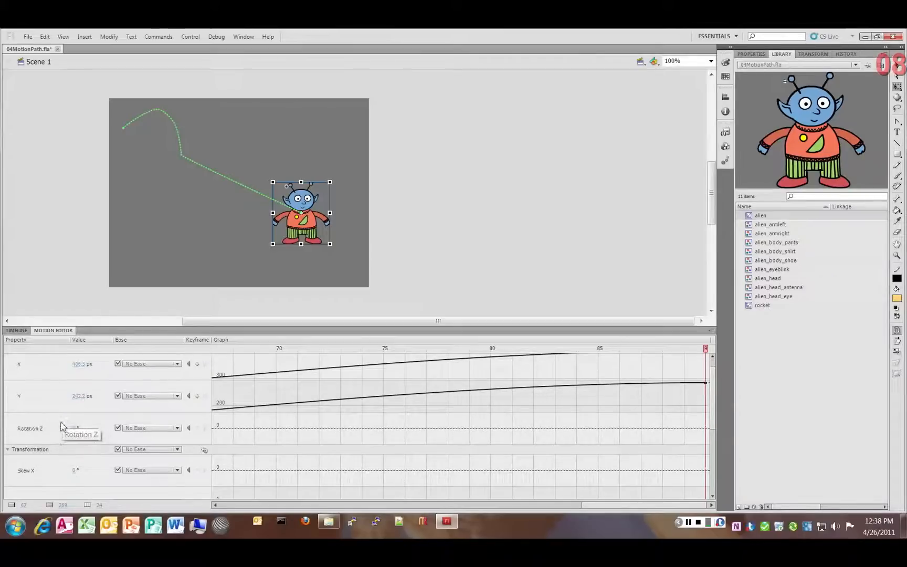
pyautogui.scroll(-1, 63, 447)
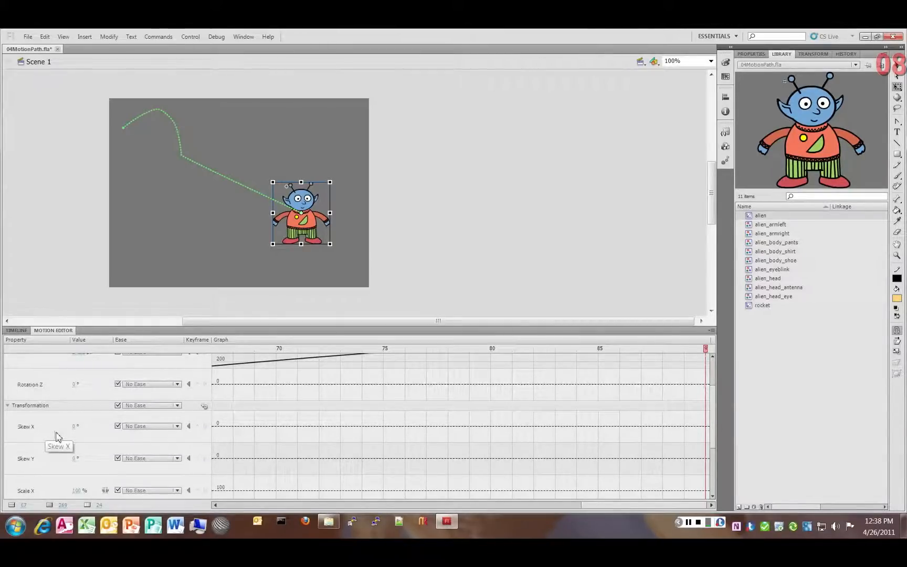
pyautogui.scroll(-1, 58, 436)
pyautogui.scroll(-4, 58, 436)
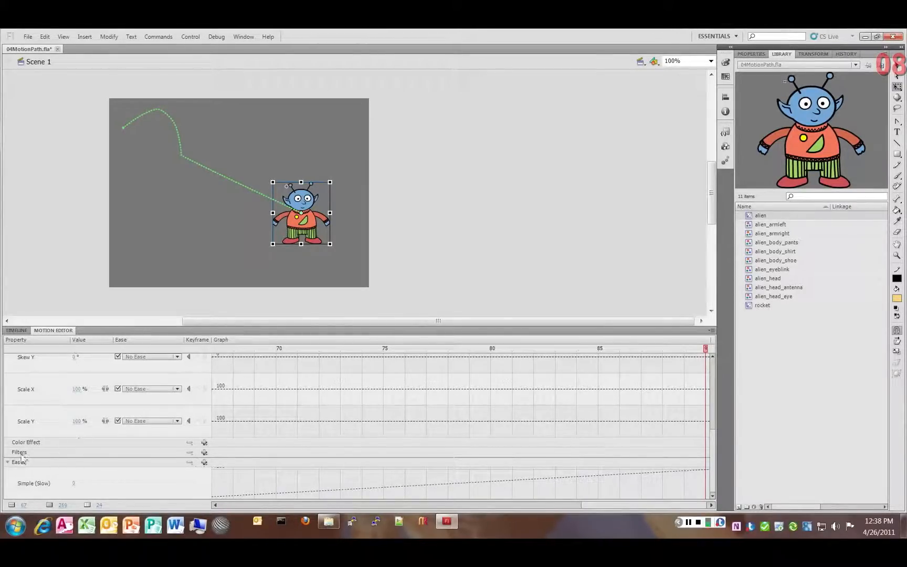
pyautogui.scroll(4, 66, 431)
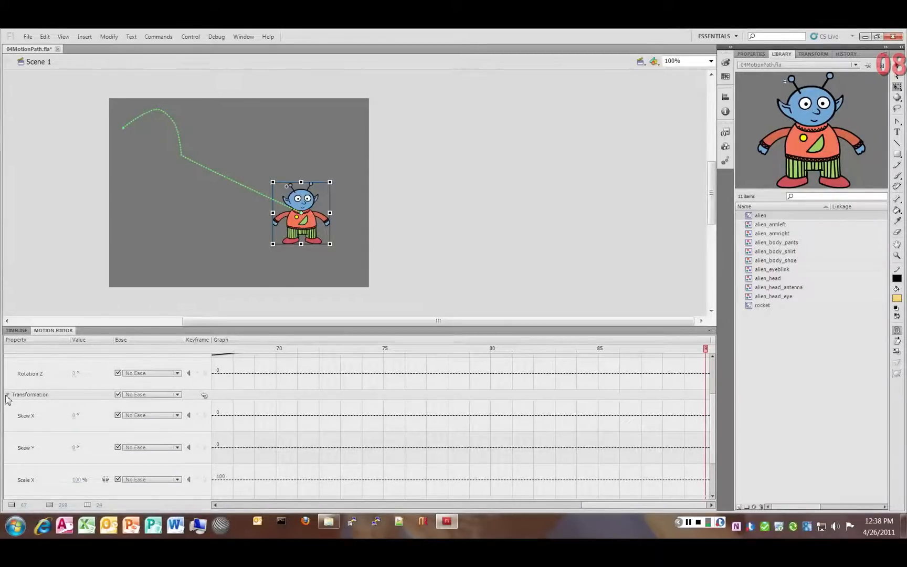
# - Collapse the property categories in the Motion Editor, including Transformation and Basic motion
pyautogui.click(7, 395)
pyautogui.click(7, 358)
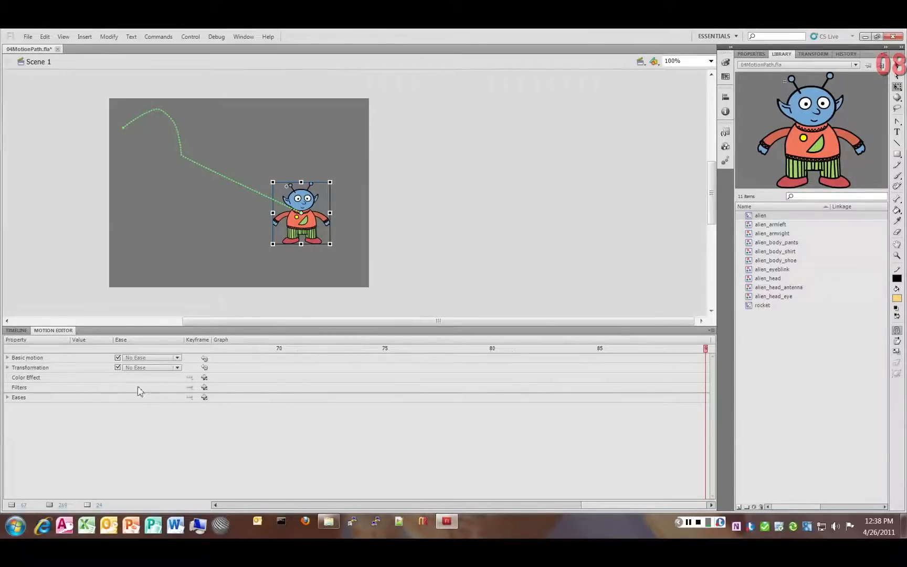
pyautogui.click(689, 522)
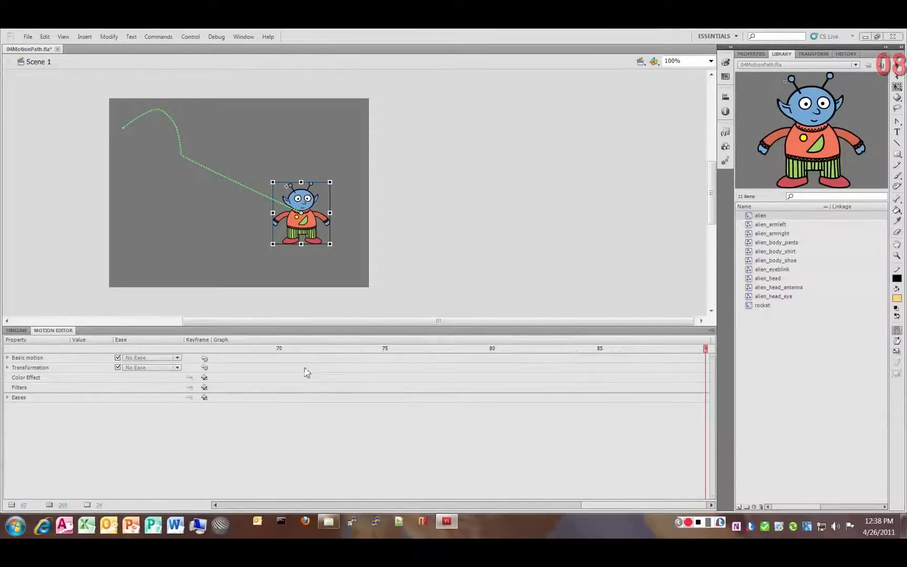
pyautogui.press('F9')
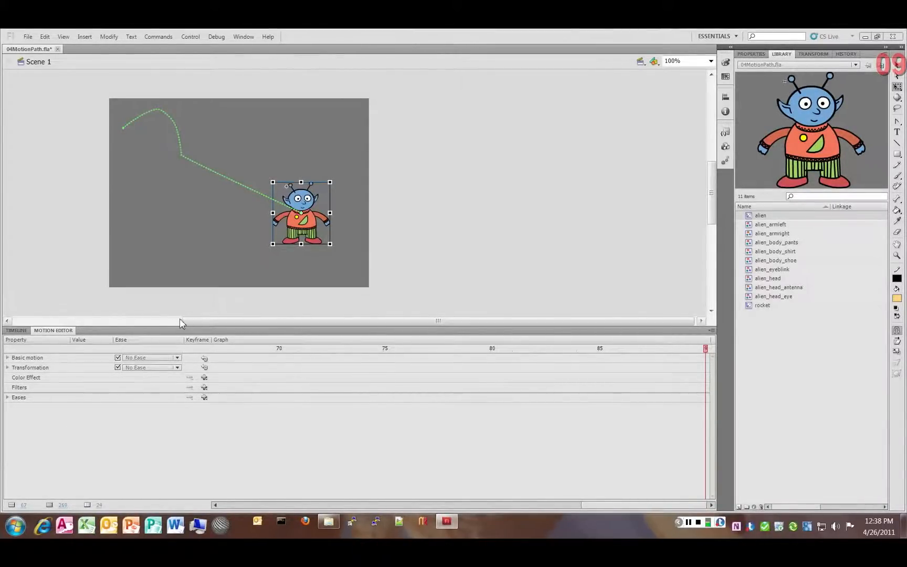
# - Make the Motion Editor taller and raise its viewable frames to 90 to fit the whole tween
pyautogui.moveTo(179, 330); pyautogui.dragTo(169, 292)
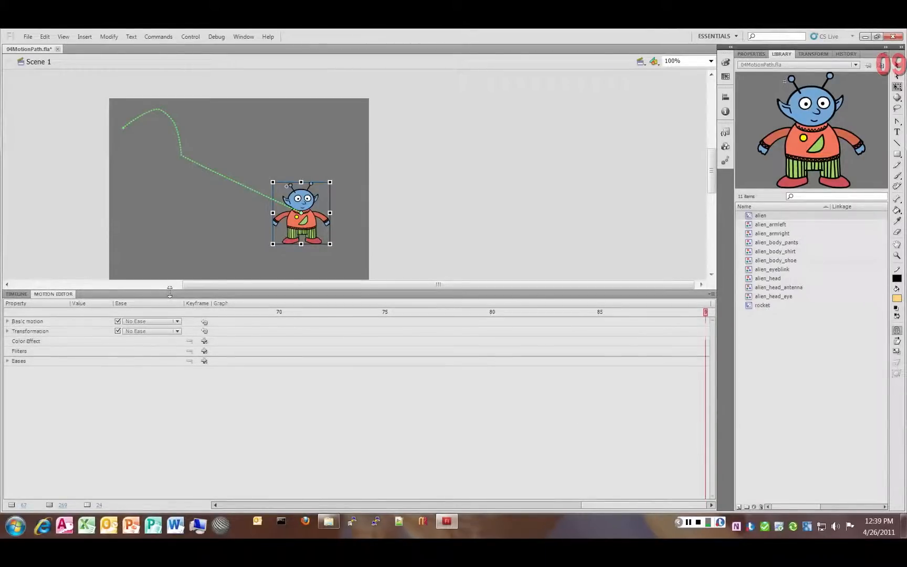
pyautogui.click(8, 361)
pyautogui.click(8, 361)
pyautogui.click(8, 331)
pyautogui.click(8, 331)
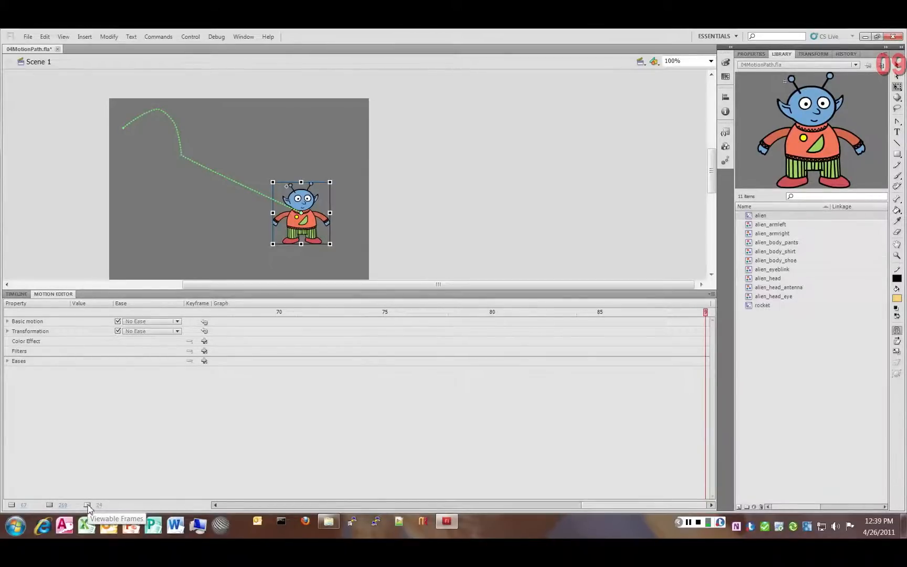
pyautogui.moveTo(99, 506); pyautogui.dragTo(150, 506)
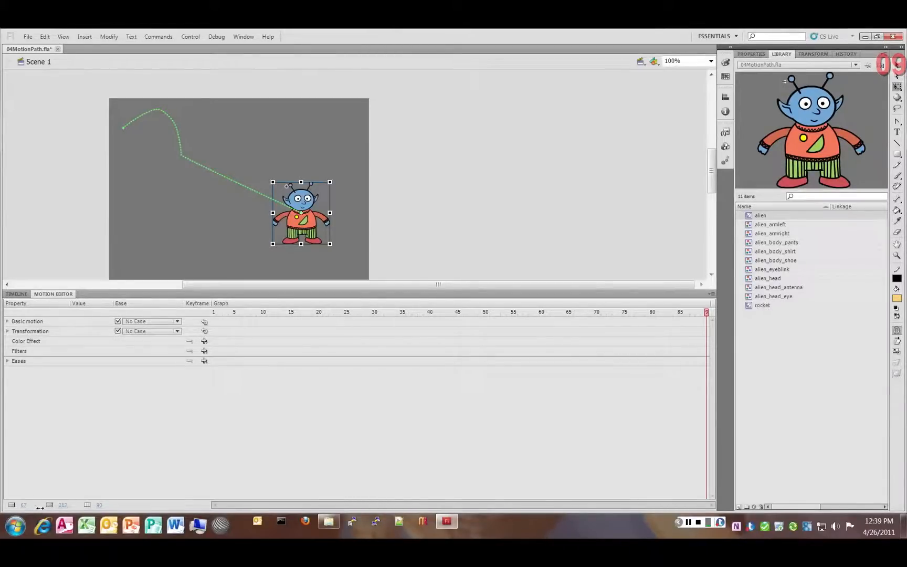
# - Expand the Eases and Transformation categories and inspect the enlarged graphs for Simple (Slow), Skew X, Skew Y and Scale X
pyautogui.click(7, 361)
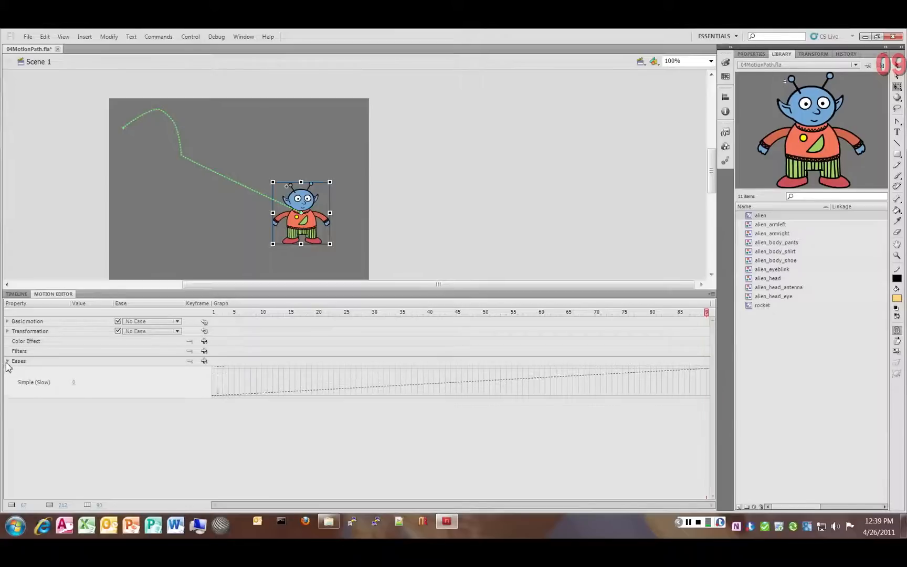
pyautogui.click(56, 386)
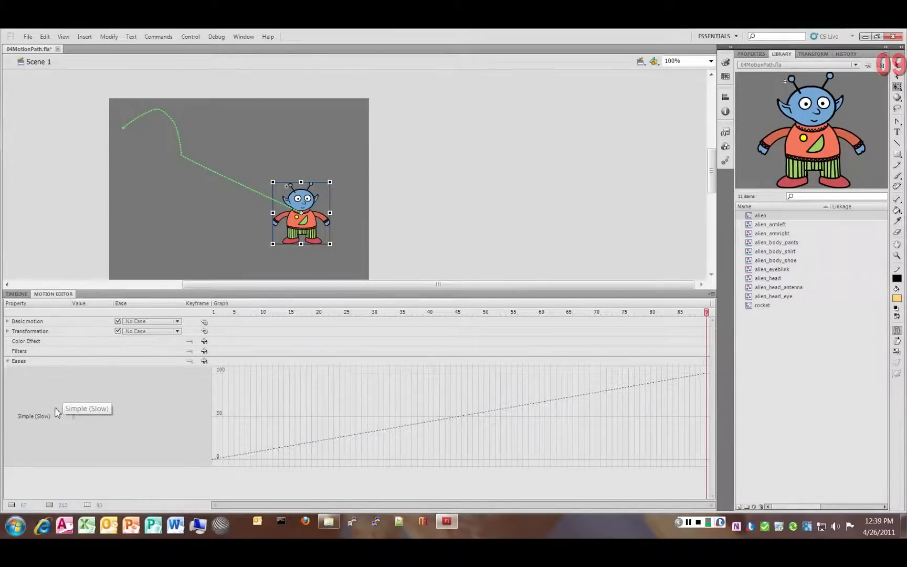
pyautogui.click(8, 331)
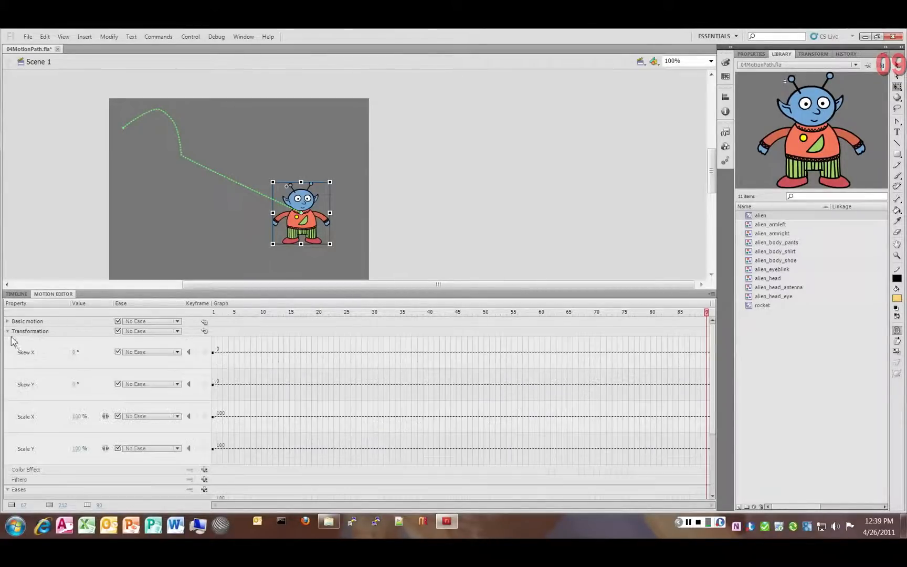
pyautogui.click(37, 353)
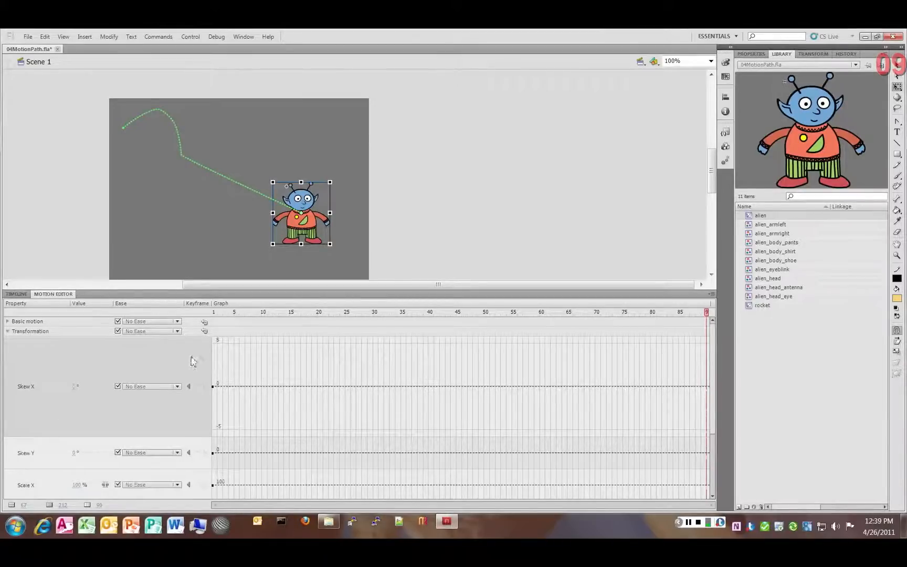
pyautogui.click(49, 451)
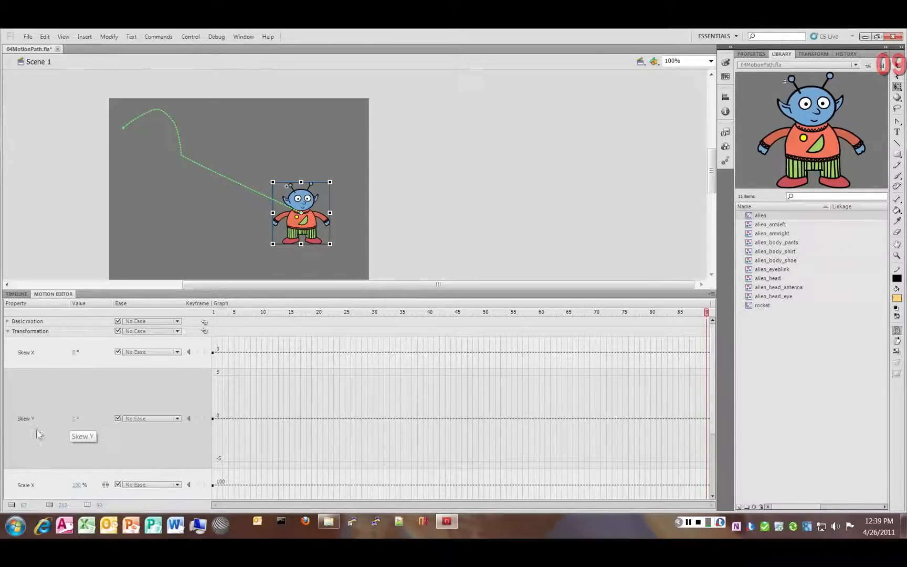
pyautogui.click(53, 485)
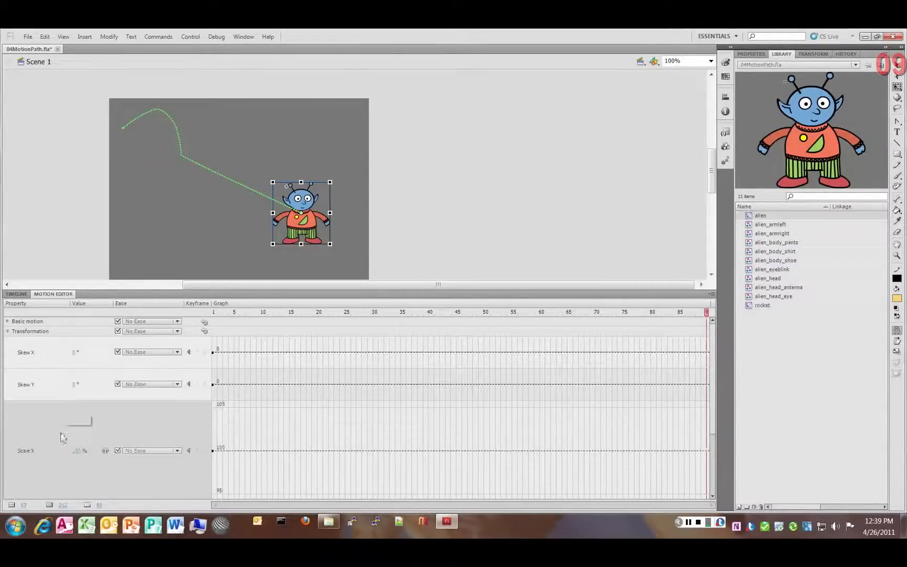
# - Reduce the Motion Editor's graph size to 22, enlarge the Skew Y graph for comparison, and collapse the Transformation category
pyautogui.scroll(-1, 58, 451)
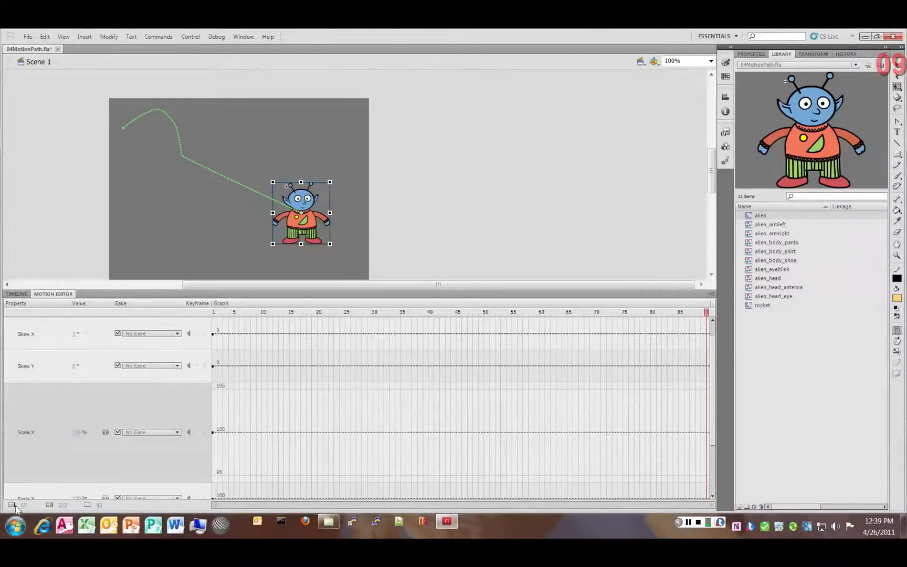
pyautogui.moveTo(21, 508); pyautogui.dragTo(3, 506)
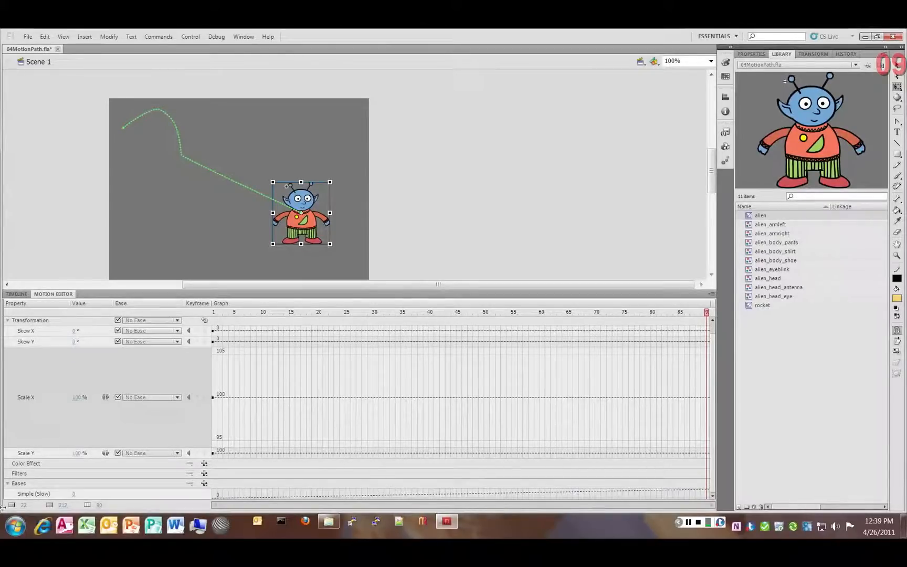
pyautogui.click(50, 344)
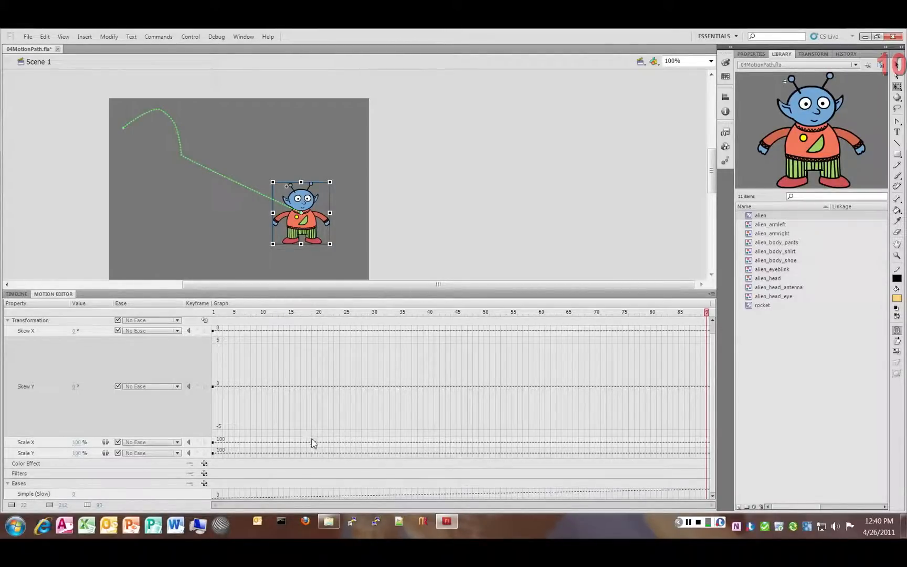
pyautogui.click(8, 321)
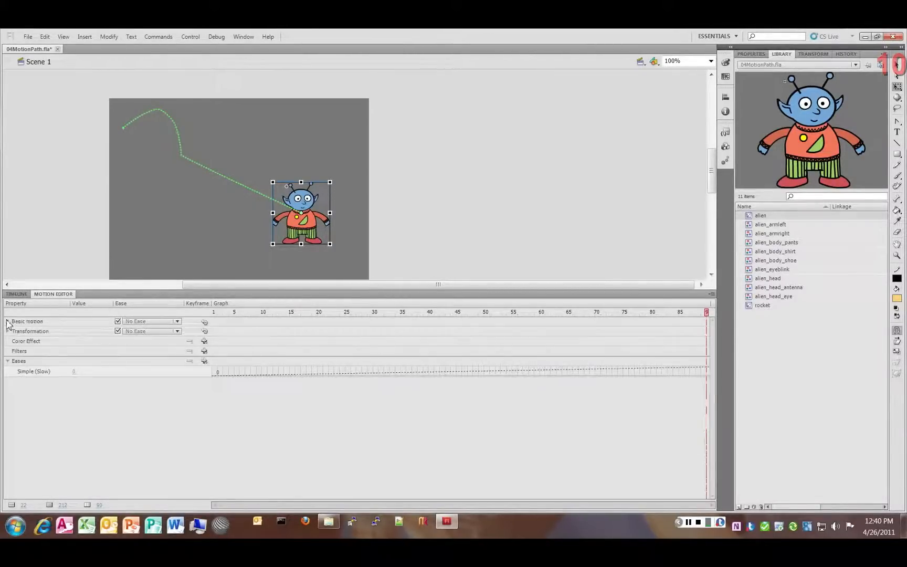
# - Add an Alpha color effect to the alien's tween and scrub the playhead from the first frames to the tween's last frame
pyautogui.click(205, 345)
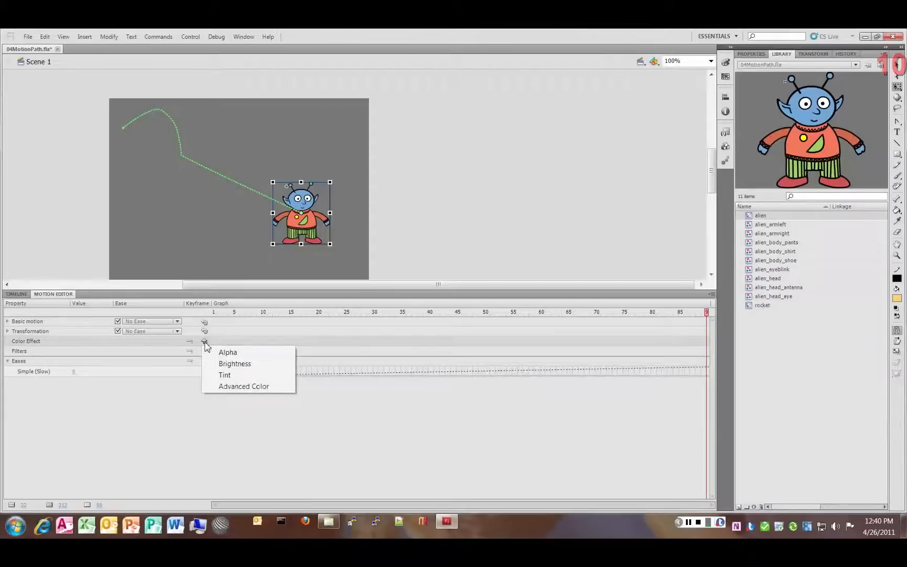
pyautogui.click(234, 357)
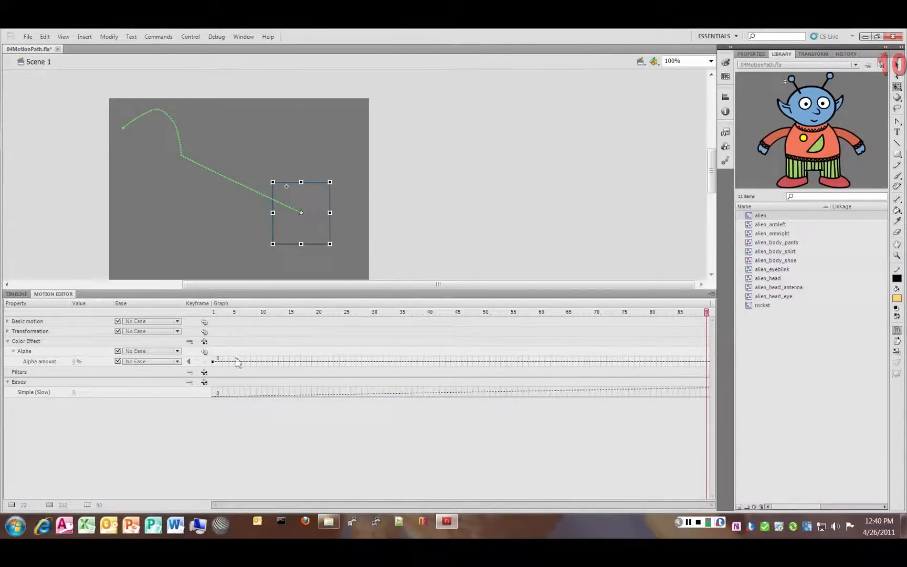
pyautogui.click(217, 313)
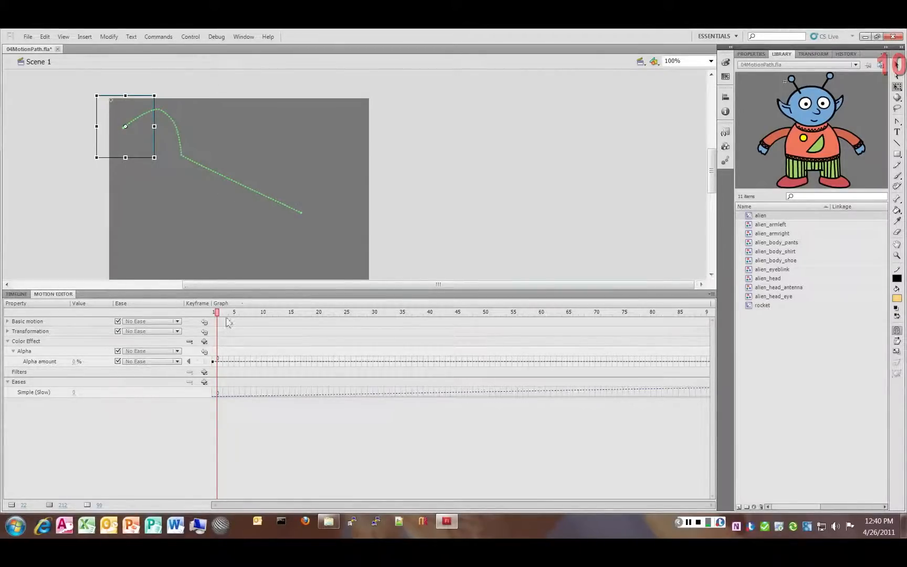
pyautogui.moveTo(217, 313); pyautogui.dragTo(723, 322)
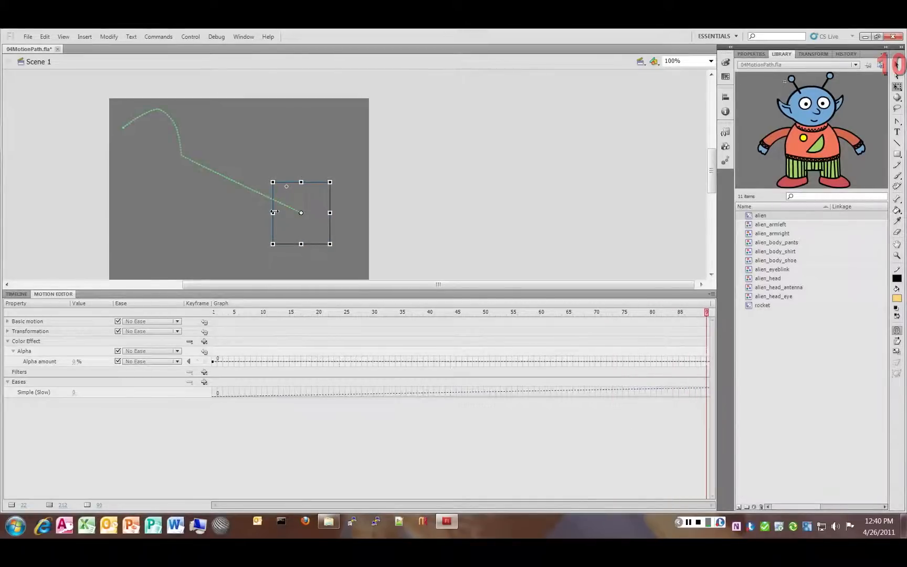
# - Set the Alpha amount to 100% at the last frame, enlarging its graph, and test the movie
pyautogui.click(74, 361)
pyautogui.write('100')
pyautogui.press('Return')
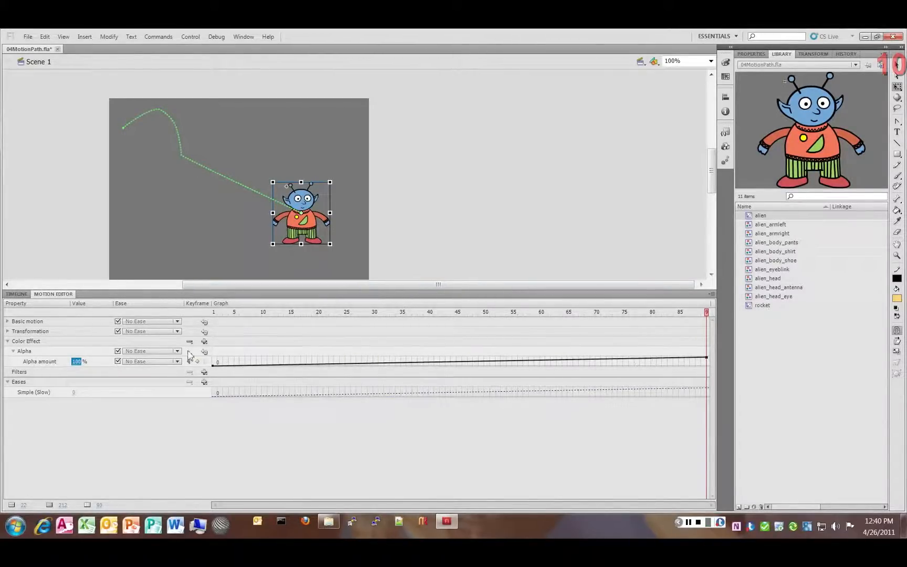
pyautogui.click(108, 366)
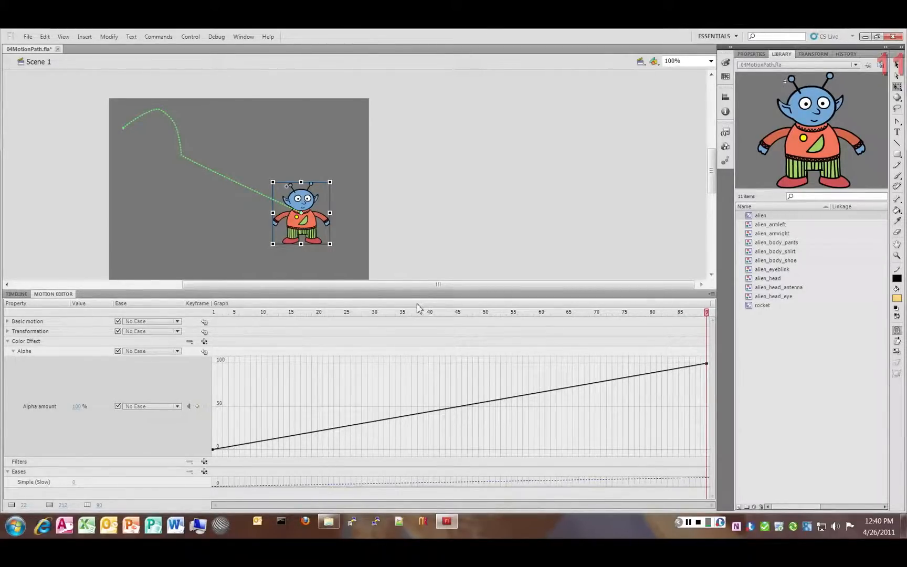
pyautogui.hotkey('ctrl', 'Return')
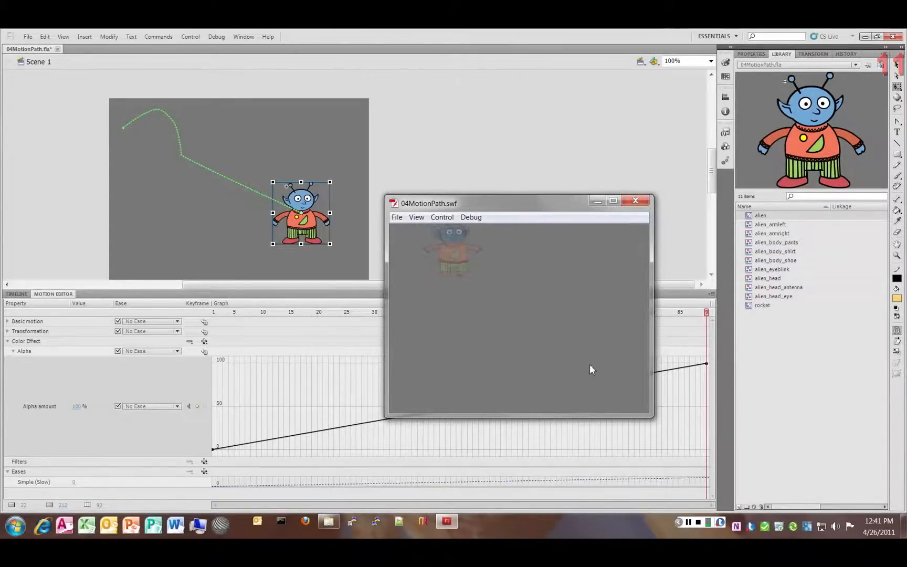
pyautogui.hotkey('ctrl', 'w')
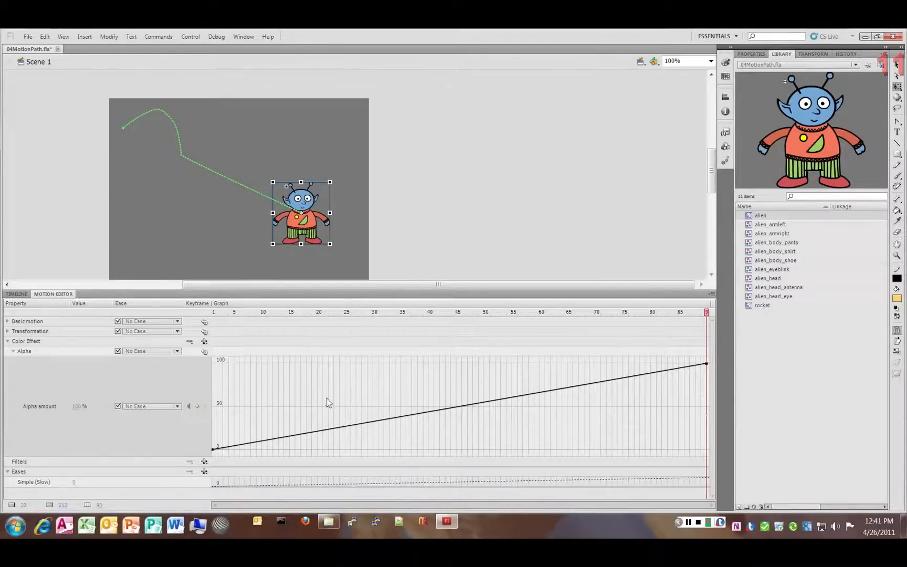
# - Add an Alpha keyframe at frame 20, raise it to about 50%, and test the movie
pyautogui.click(284, 313)
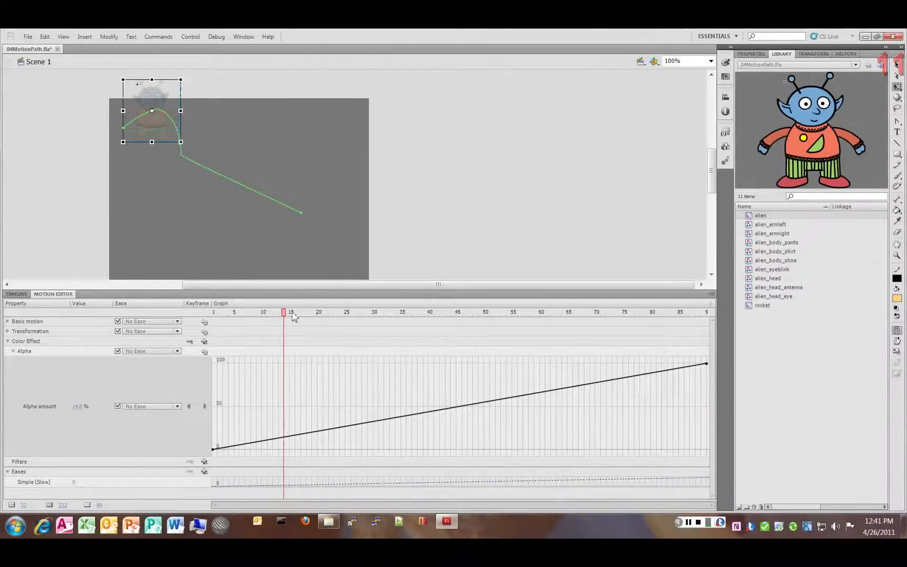
pyautogui.moveTo(283, 314); pyautogui.dragTo(318, 314)
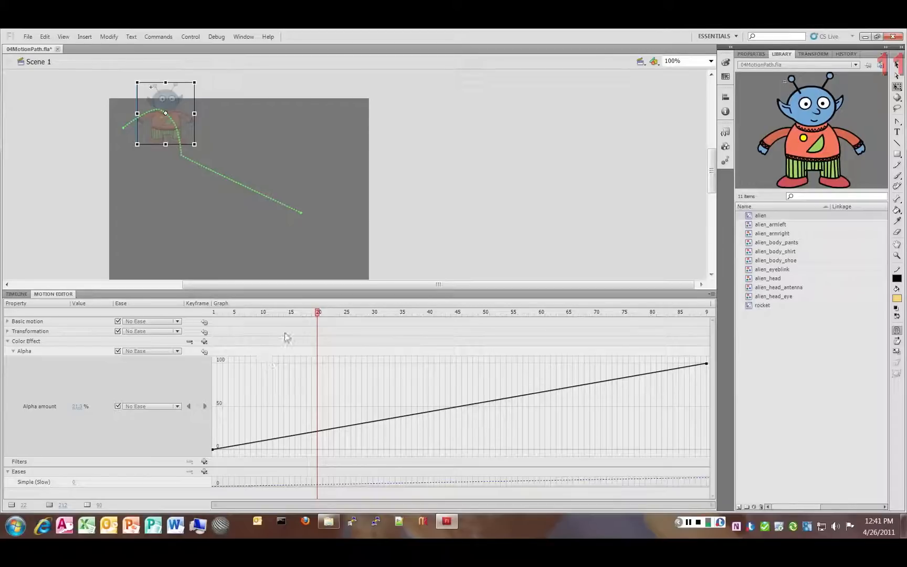
pyautogui.rightClick(317, 434)
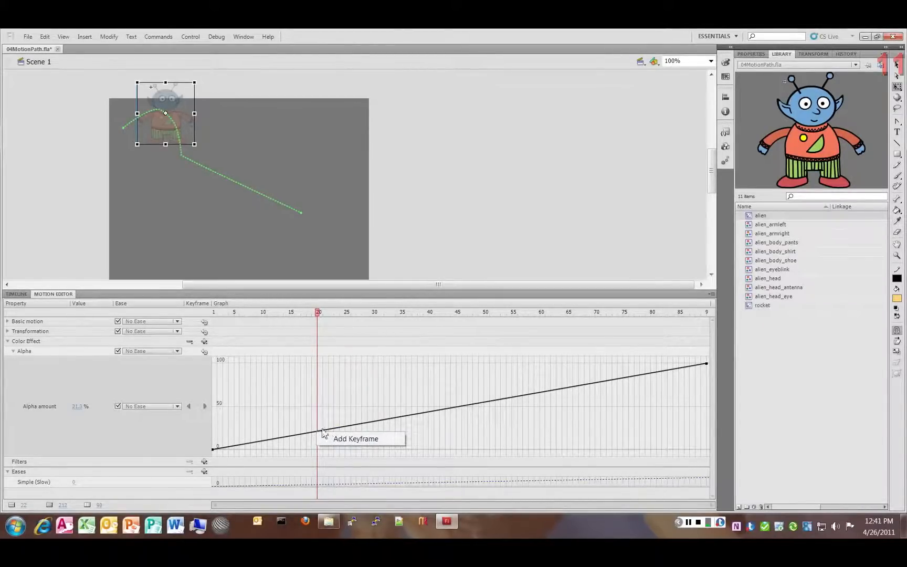
pyautogui.click(365, 444)
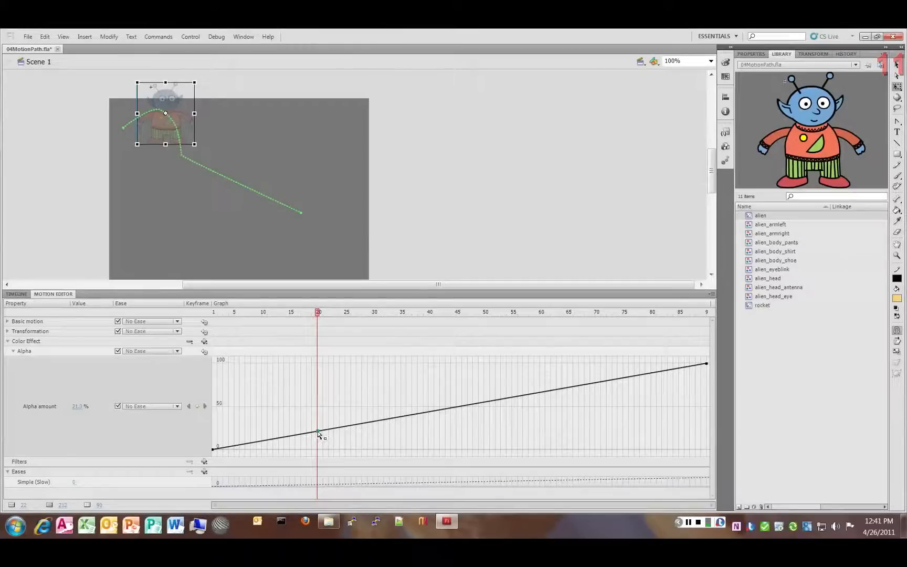
pyautogui.moveTo(317, 433); pyautogui.dragTo(322, 411)
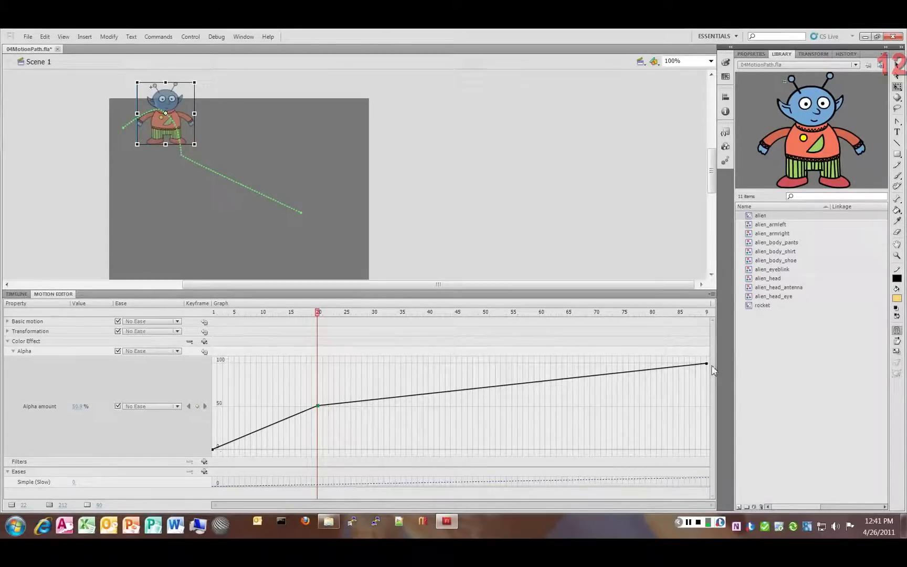
pyautogui.hotkey('ctrl', 'Return')
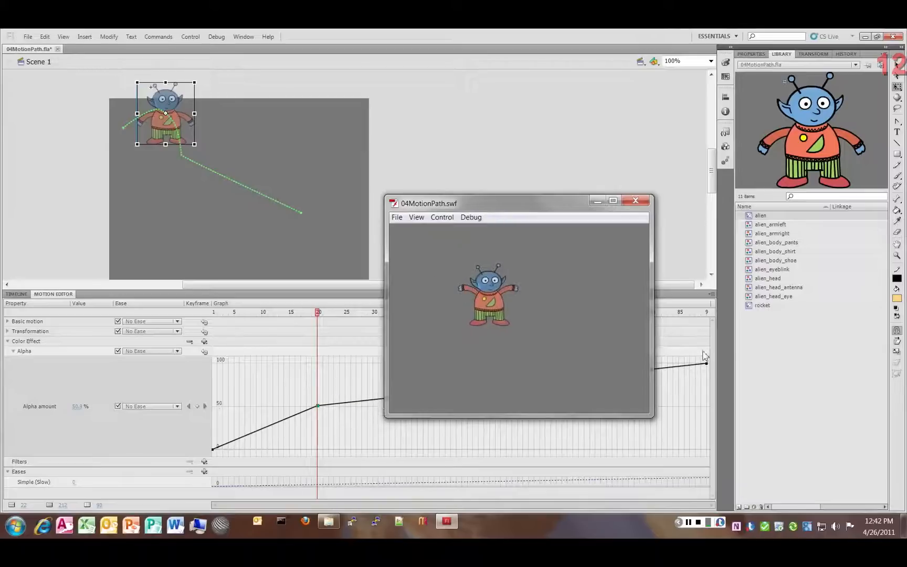
pyautogui.click(636, 200)
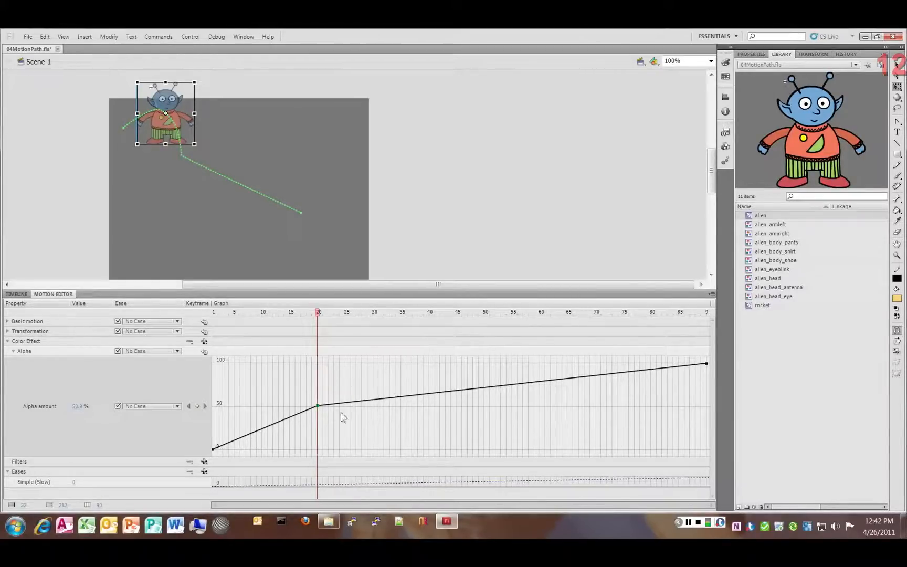
# - Remove the Alpha keyframe at frame 20 from the graph and undo the removal
pyautogui.keyDown('ctrl'); pyautogui.click(318, 406); pyautogui.keyUp('ctrl')
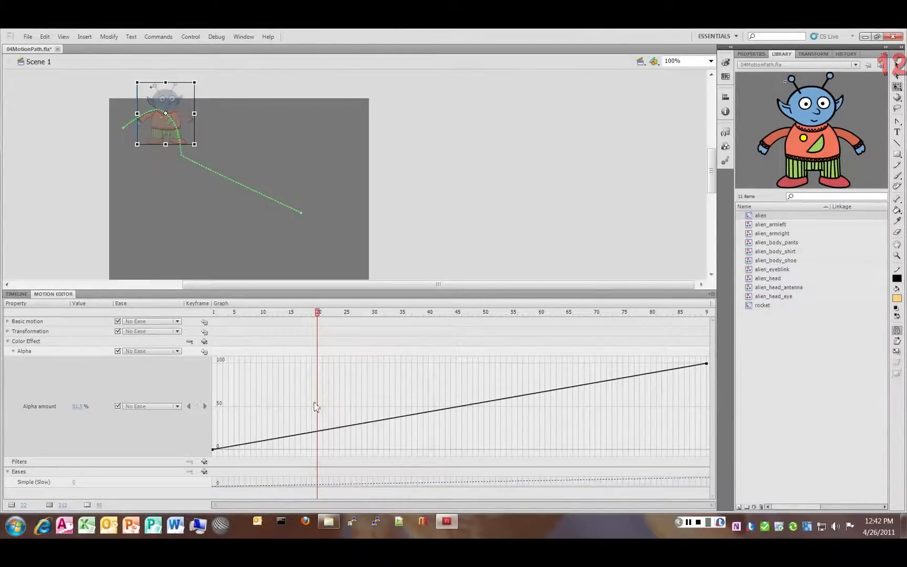
pyautogui.moveTo(334, 432)
pyautogui.hotkey('ctrl', 'z')
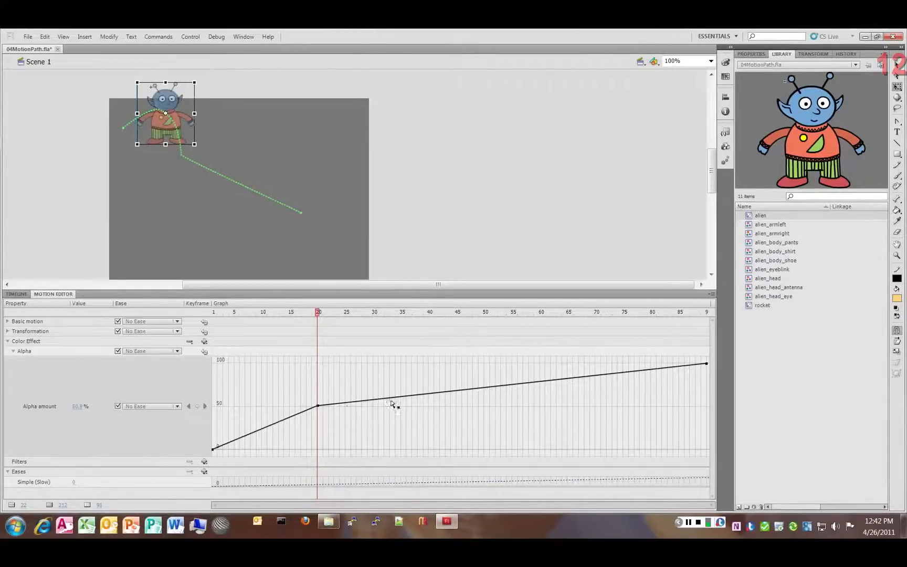
# - Add an Alpha keyframe near frame 50 and shift it together with the frame 20 and last keyframes to frames 49, 19 and 86
pyautogui.rightClick(488, 389)
pyautogui.click(516, 395)
pyautogui.moveTo(488, 392)
pyautogui.mouseDown()
pyautogui.moveTo(503, 448)
pyautogui.moveTo(502, 399)
pyautogui.mouseUp()
pyautogui.moveTo(335, 419); pyautogui.dragTo(312, 398)
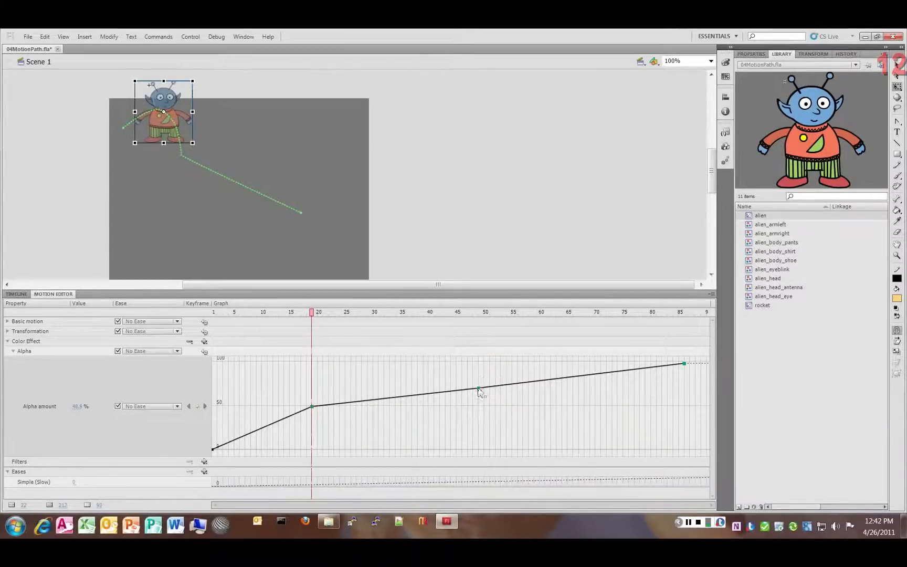
# - Convert the Alpha keyframe at frame 49 to a smooth point and pull its handle until the curve stays at 0% from about frame 54 to 75
pyautogui.rightClick(479, 389)
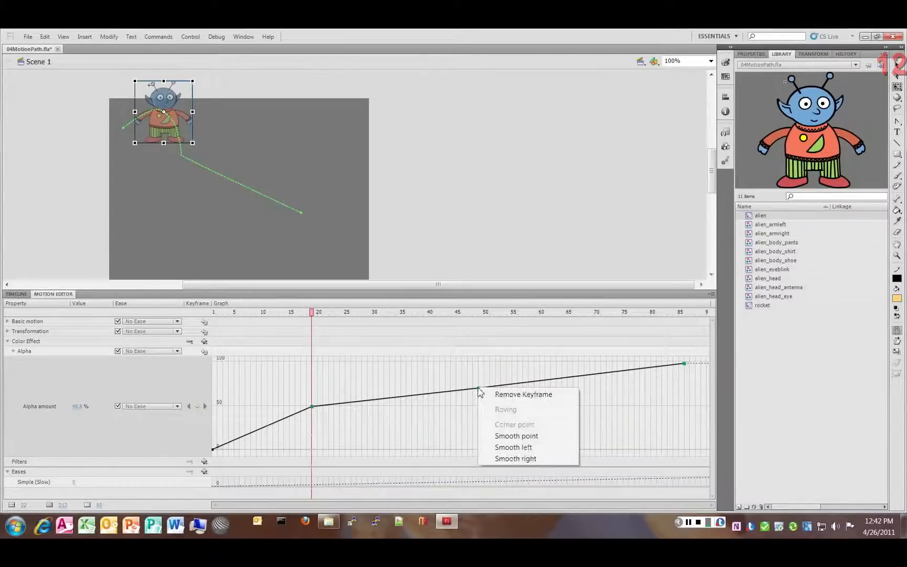
pyautogui.click(535, 437)
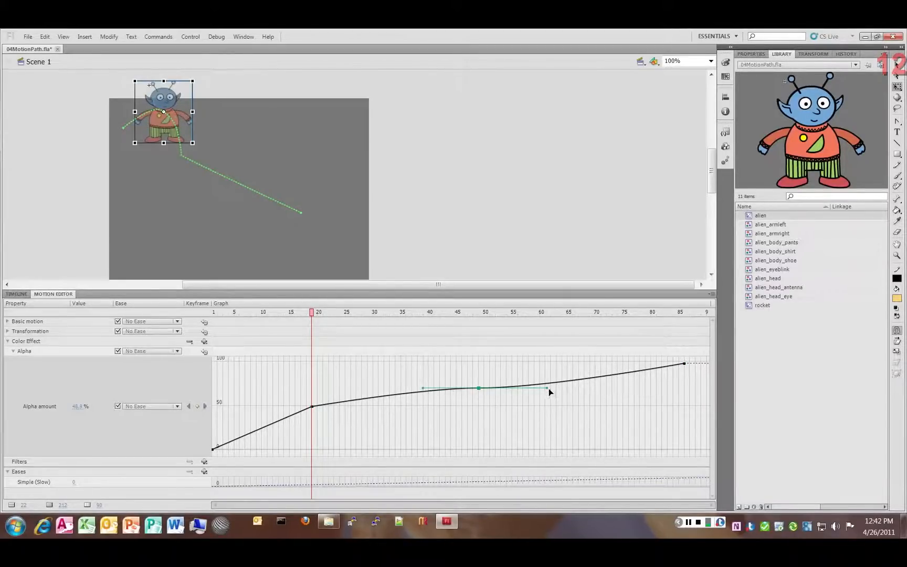
pyautogui.moveTo(548, 391); pyautogui.dragTo(546, 439)
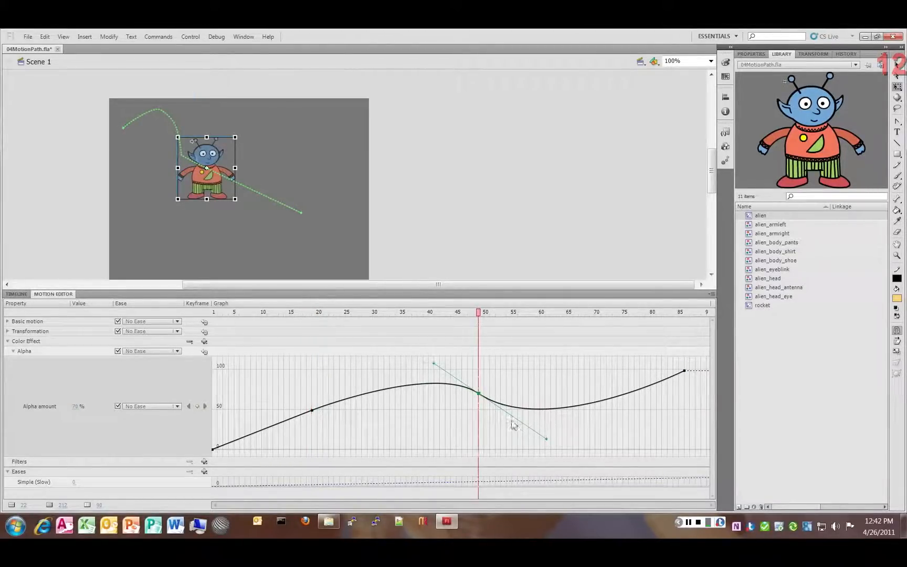
pyautogui.moveTo(547, 441); pyautogui.dragTo(565, 439)
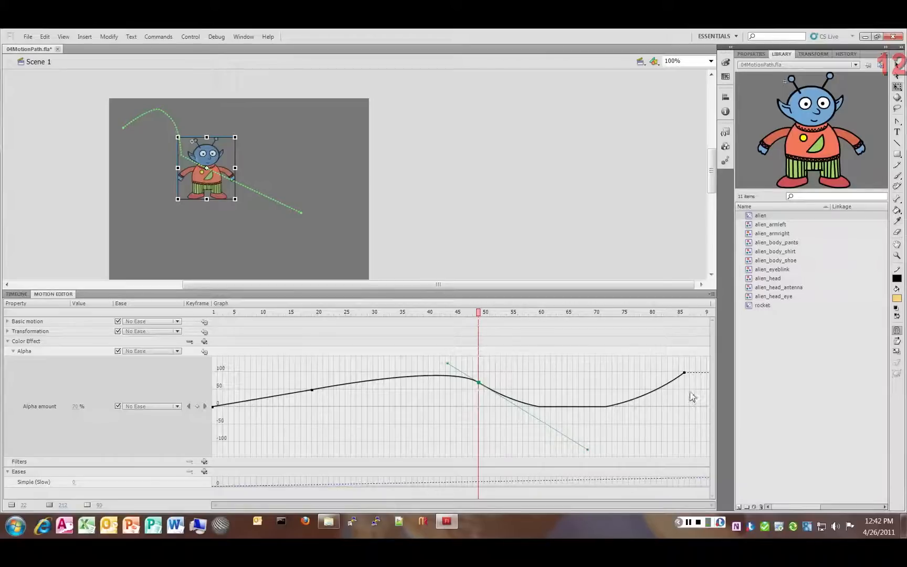
pyautogui.moveTo(684, 373); pyautogui.dragTo(690, 371)
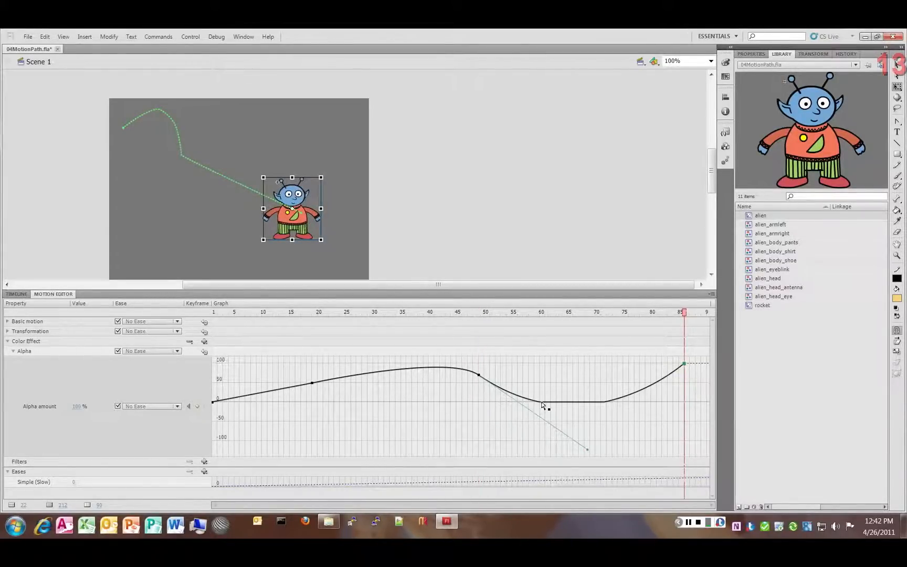
pyautogui.moveTo(589, 453); pyautogui.dragTo(553, 432)
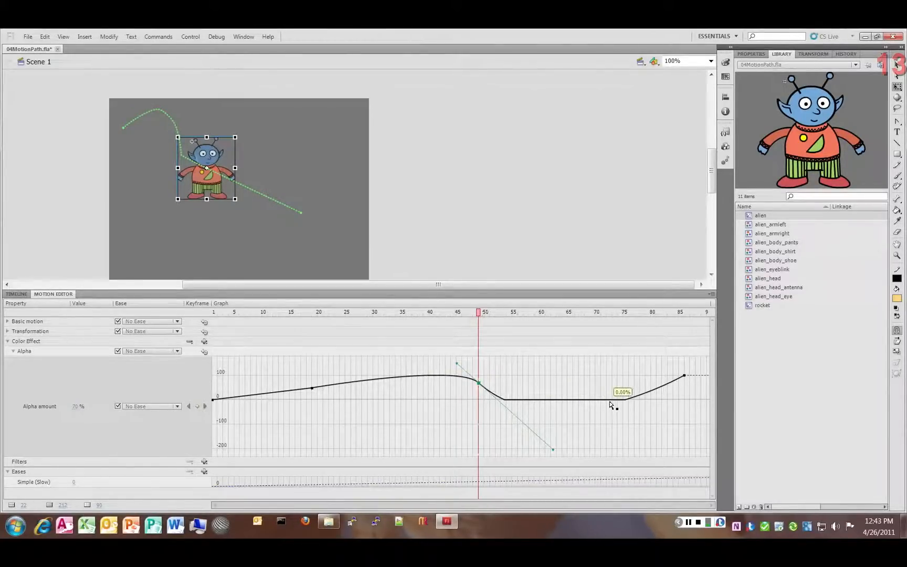
# - Deselect the alien and test the movie to view the curved Alpha fade, closing the preview
pyautogui.click(373, 187)
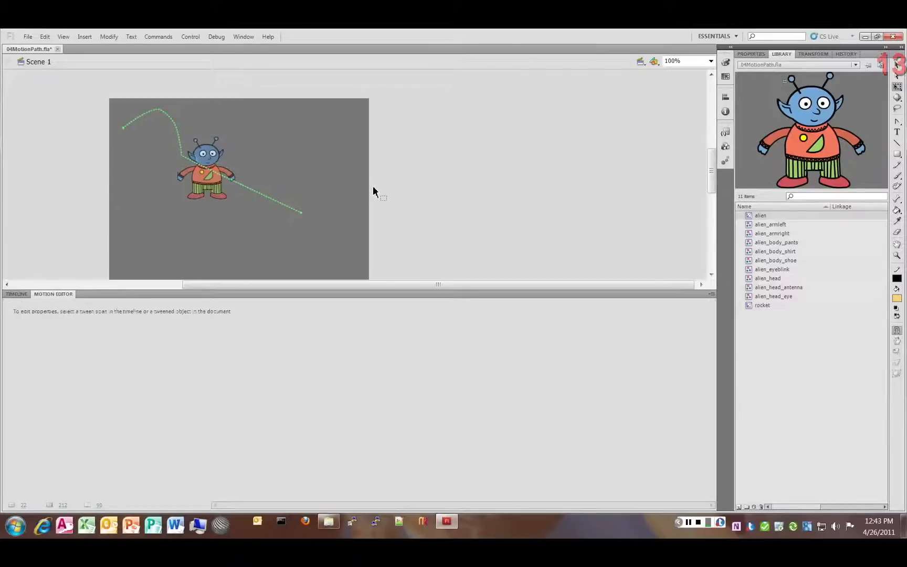
pyautogui.hotkey('ctrl', 'Return')
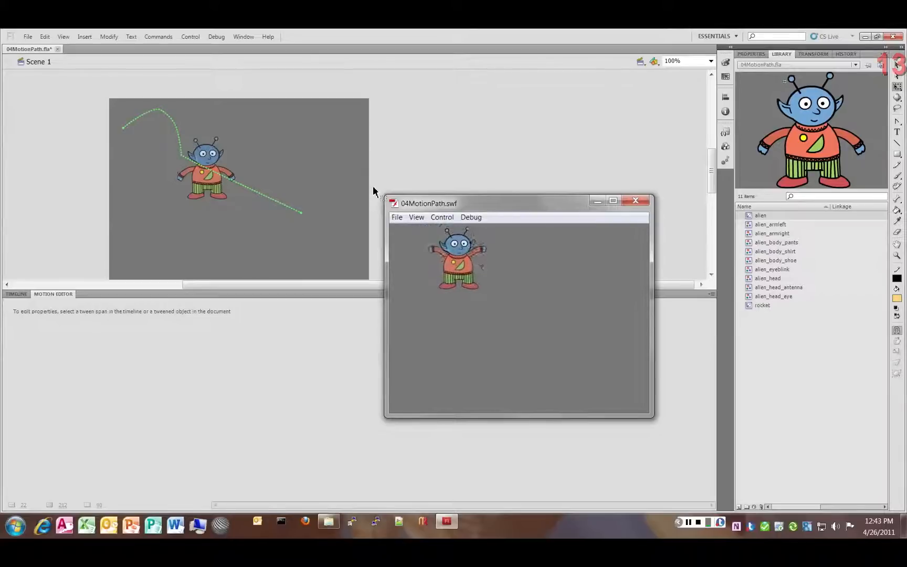
pyautogui.click(635, 200)
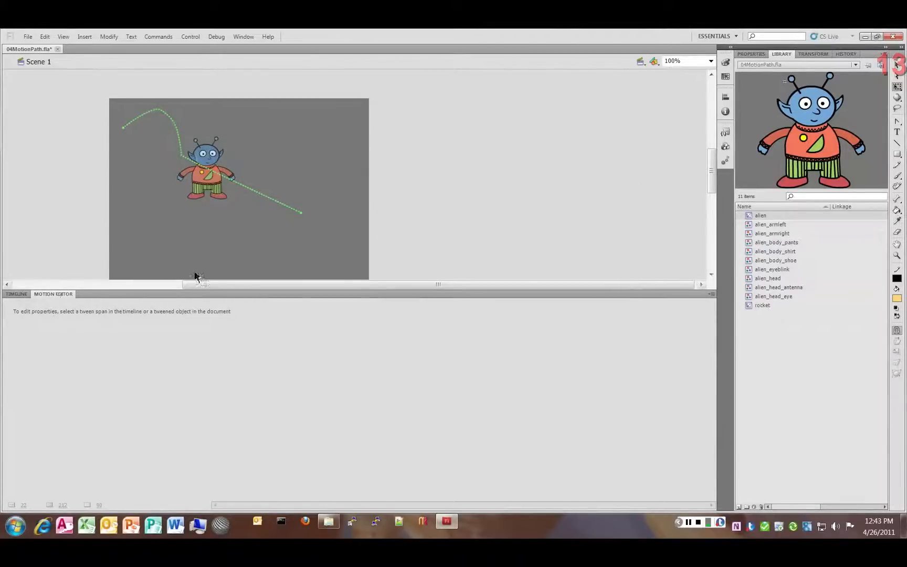
# - Select the motion path, step backward and forward through the Alpha keyframes, and move the playhead to about frame 32
pyautogui.click(219, 186)
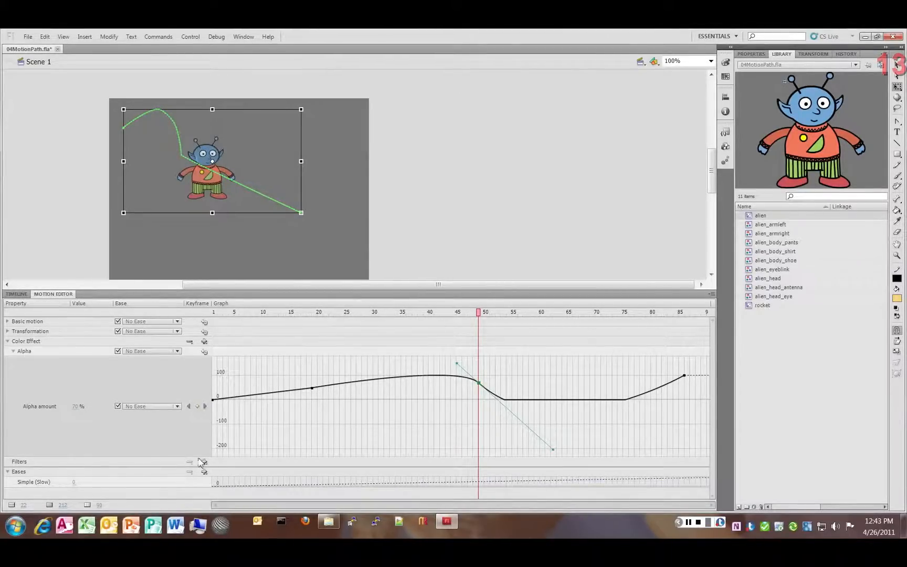
pyautogui.click(189, 407)
pyautogui.click(189, 408)
pyautogui.click(205, 407)
pyautogui.click(205, 407)
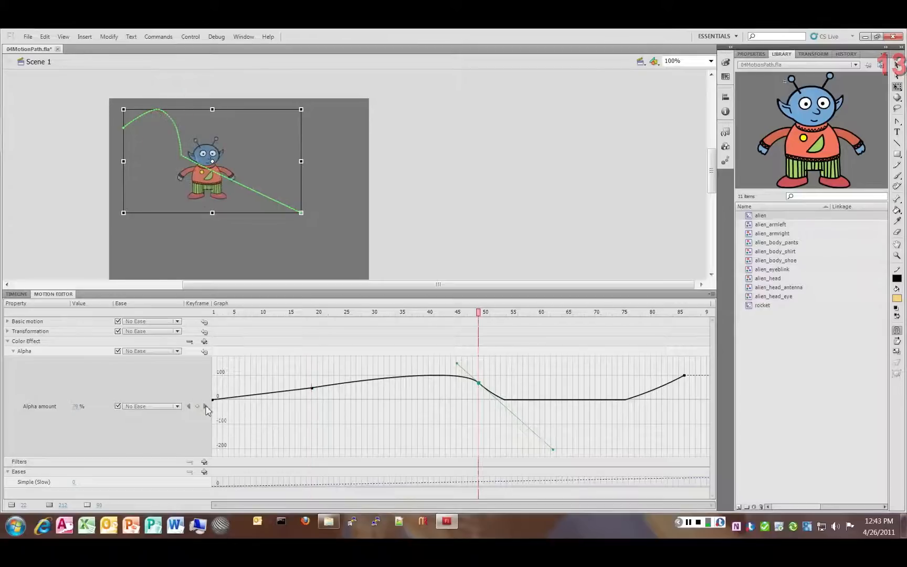
pyautogui.click(205, 407)
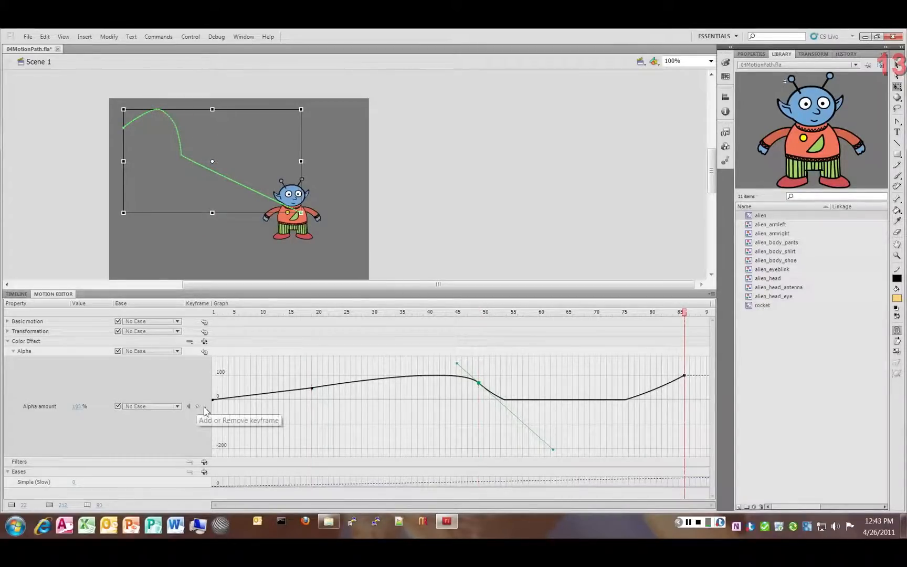
pyautogui.click(389, 383)
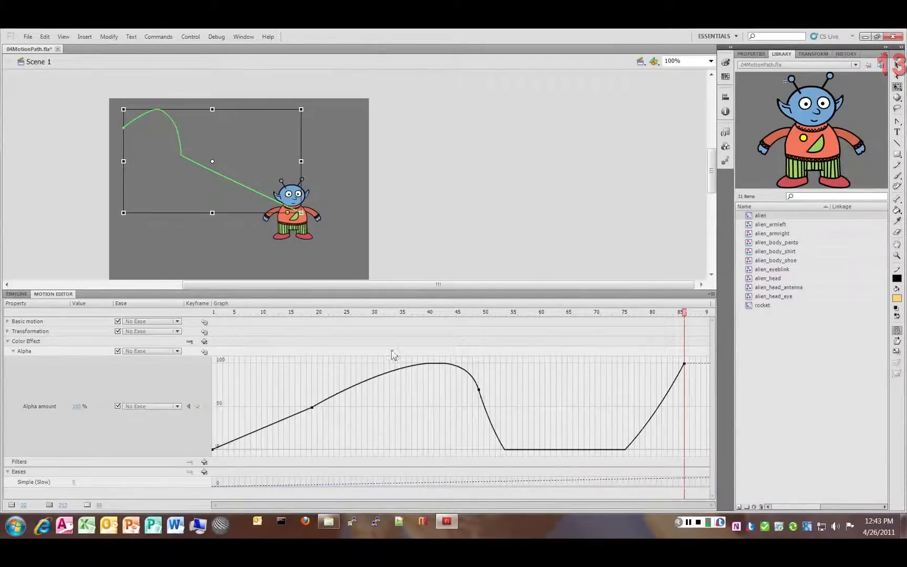
pyautogui.click(385, 315)
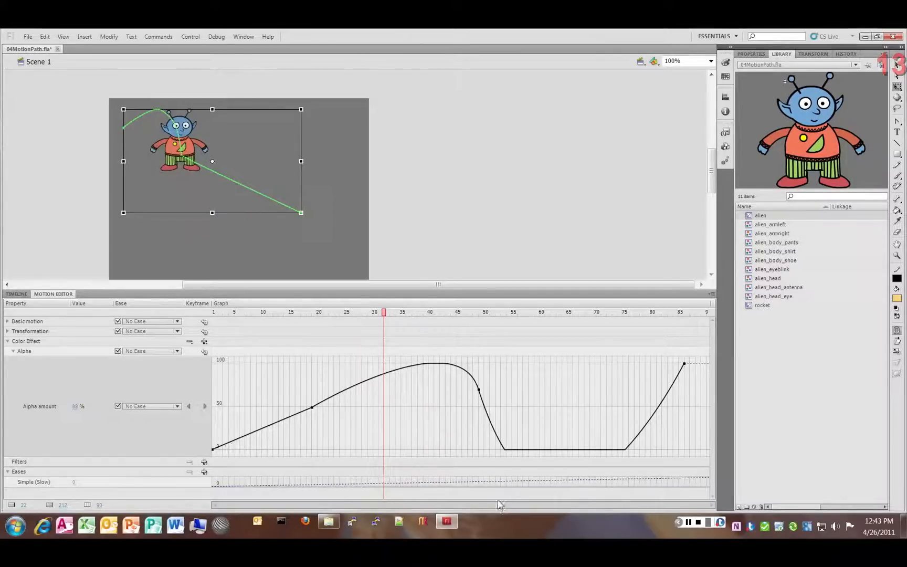
# - Collapse and re-expand the Alpha amount graph, and reset the Alpha values to their default
pyautogui.click(193, 379)
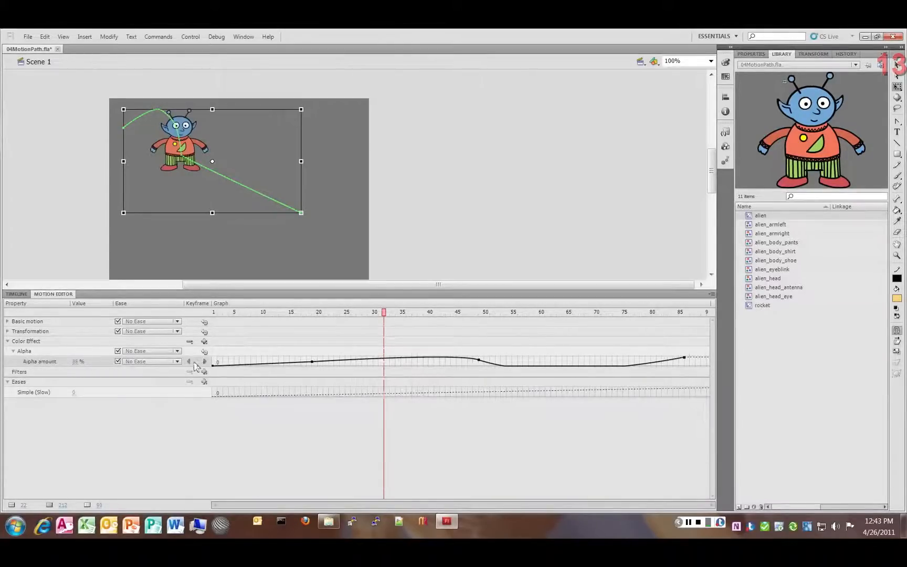
pyautogui.click(64, 362)
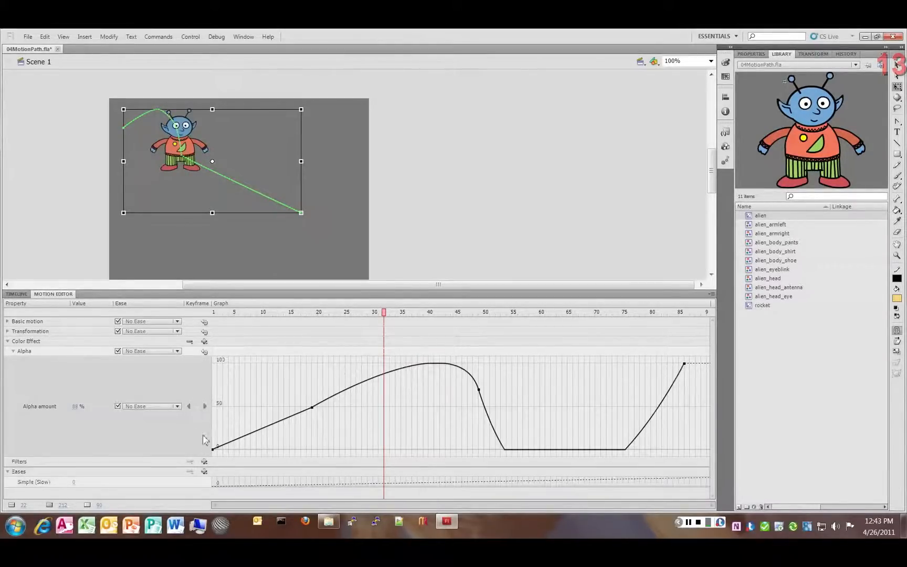
pyautogui.click(205, 353)
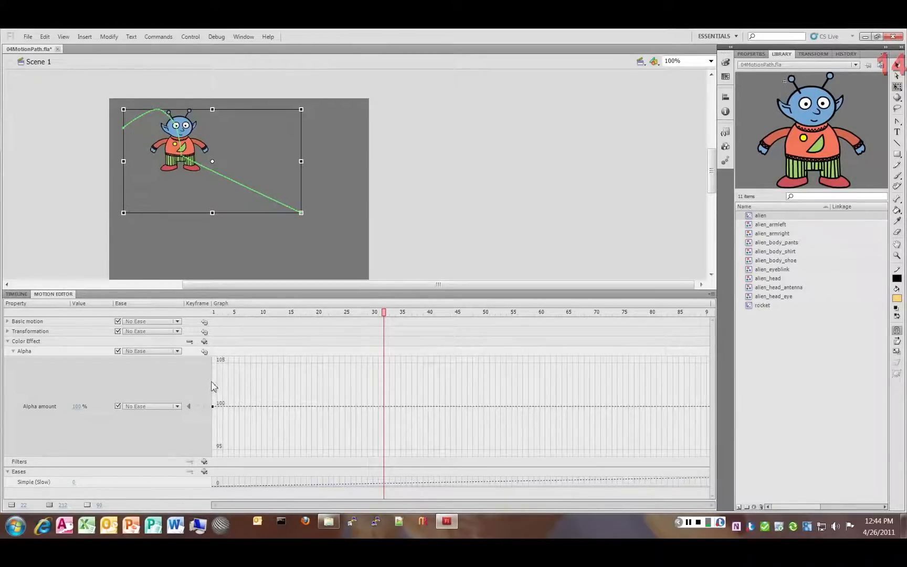
# - Undo the Alpha reset and collapse the enlarged Alpha amount graph
pyautogui.hotkey('ctrl', 'z')
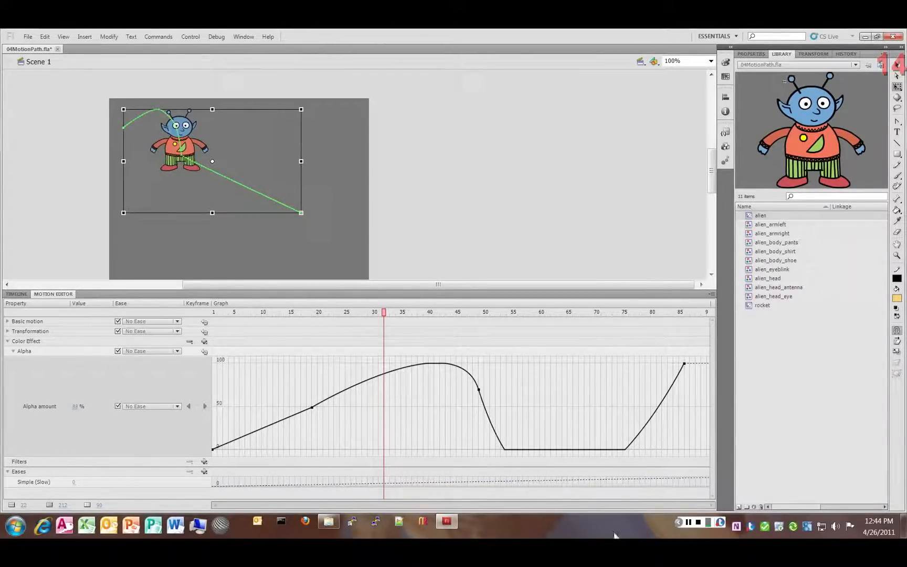
pyautogui.click(689, 522)
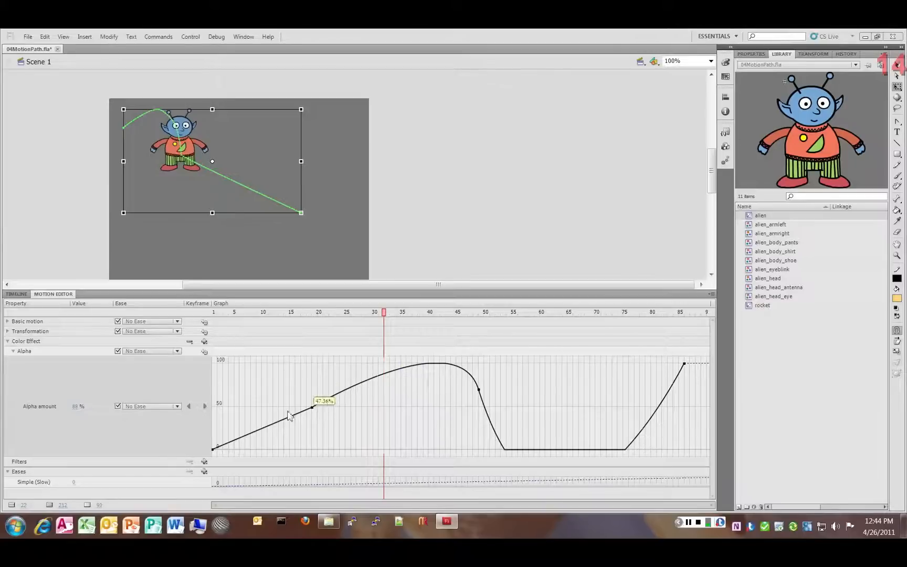
pyautogui.click(177, 407)
pyautogui.click(177, 392)
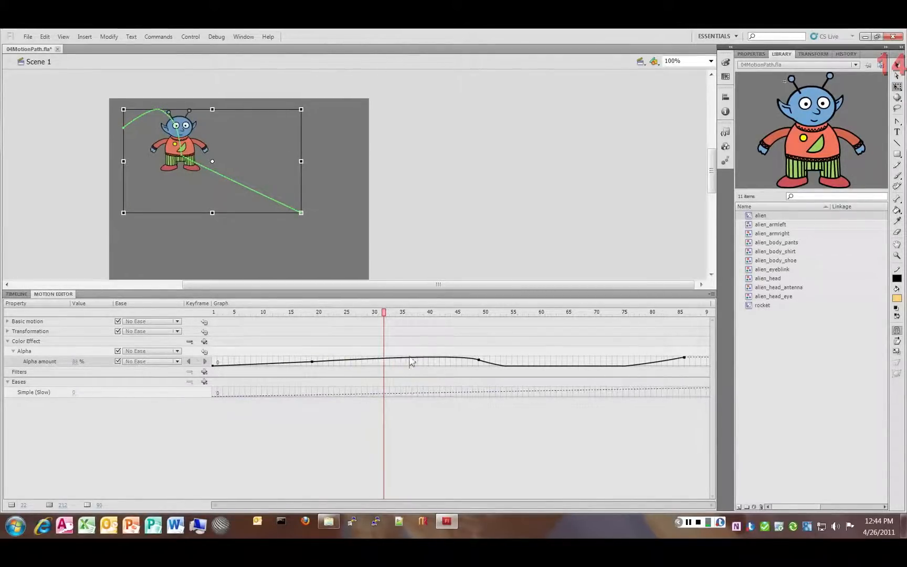
# - Expand the Transformation properties and lower Scale X to about 42% at frame 2
pyautogui.click(53, 332)
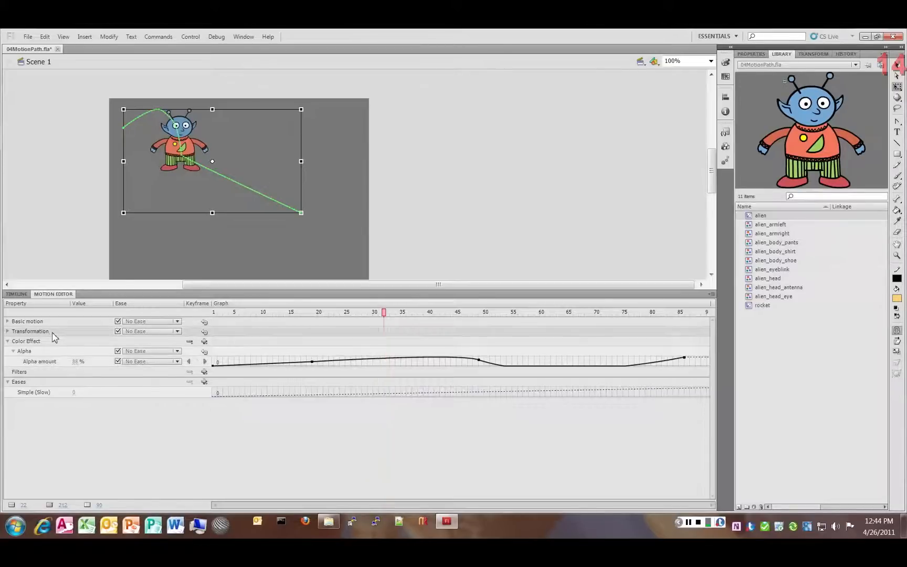
pyautogui.click(7, 332)
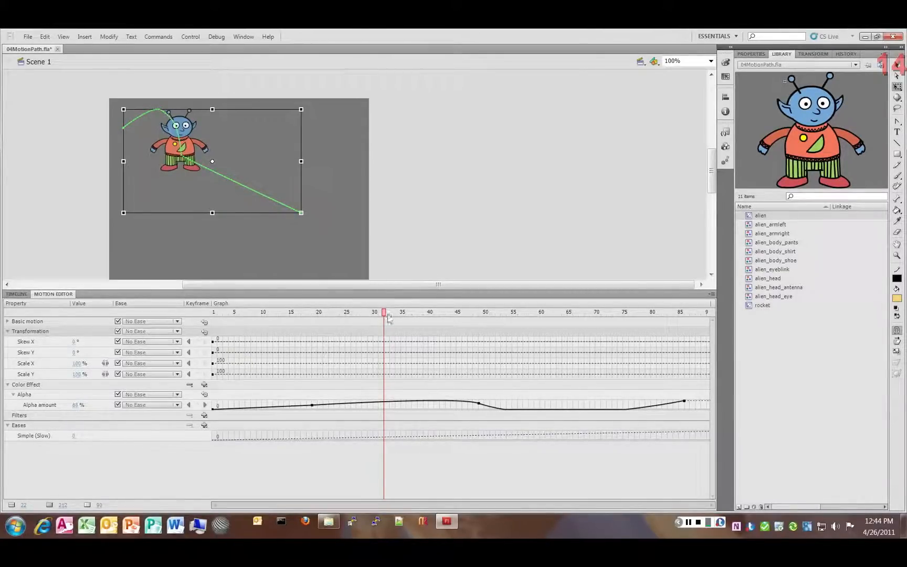
pyautogui.moveTo(385, 316); pyautogui.dragTo(219, 315)
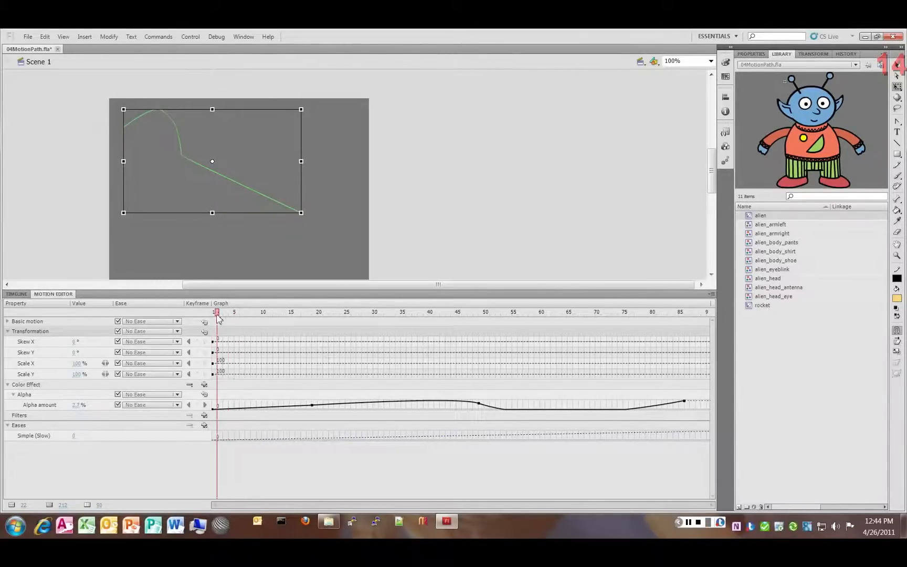
pyautogui.moveTo(79, 364); pyautogui.dragTo(63, 367)
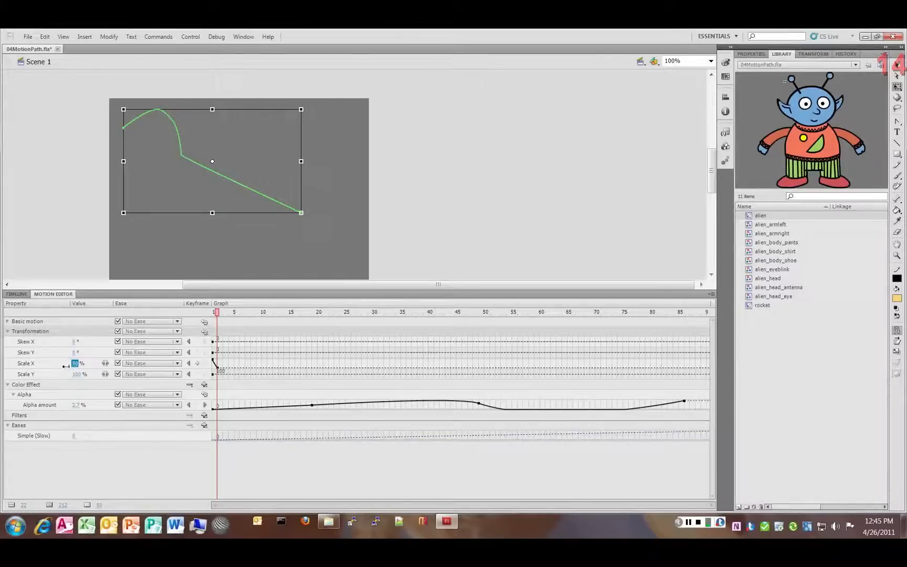
# - Add a Scale X keyframe in its enlarged graph, move it to frame 59 at about 78%, and remove the frame 2 keyframe
pyautogui.moveTo(221, 318); pyautogui.dragTo(500, 314)
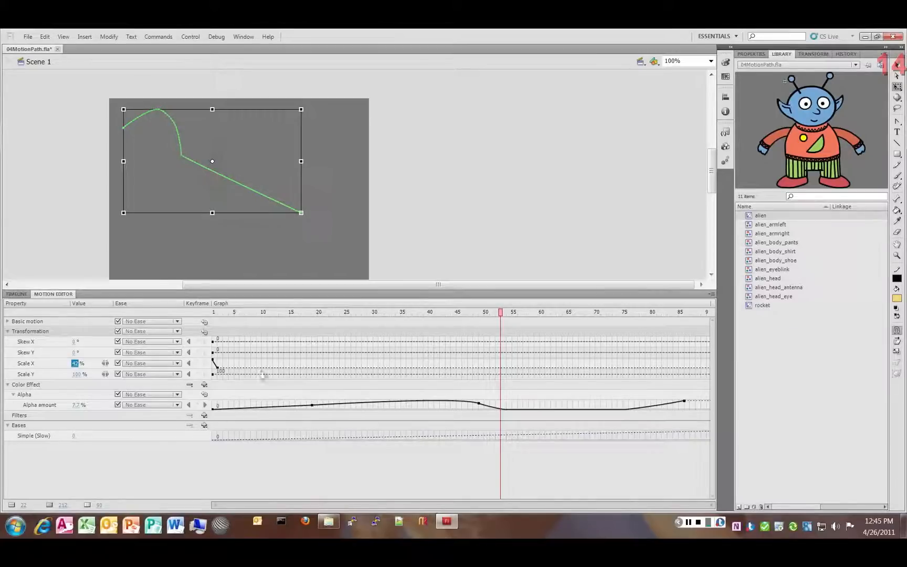
pyautogui.click(61, 368)
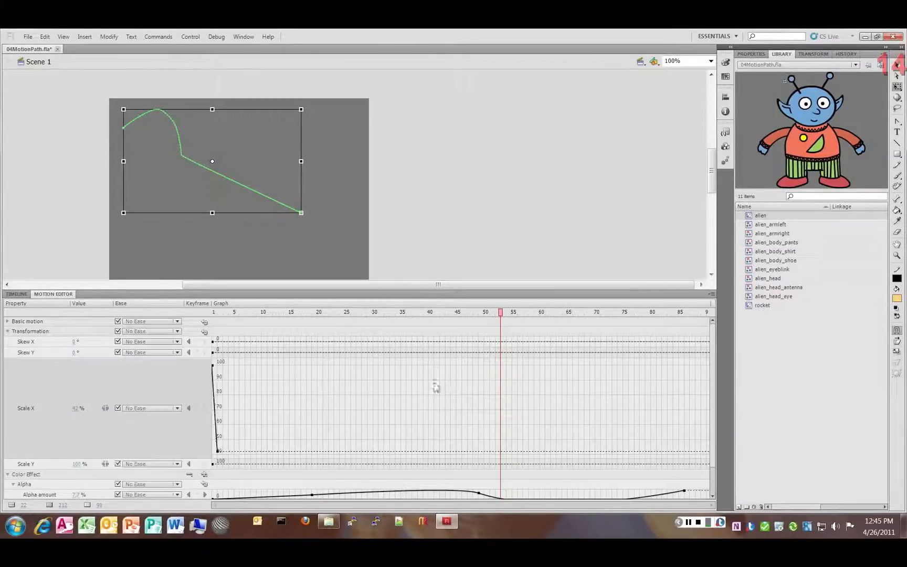
pyautogui.rightClick(501, 448)
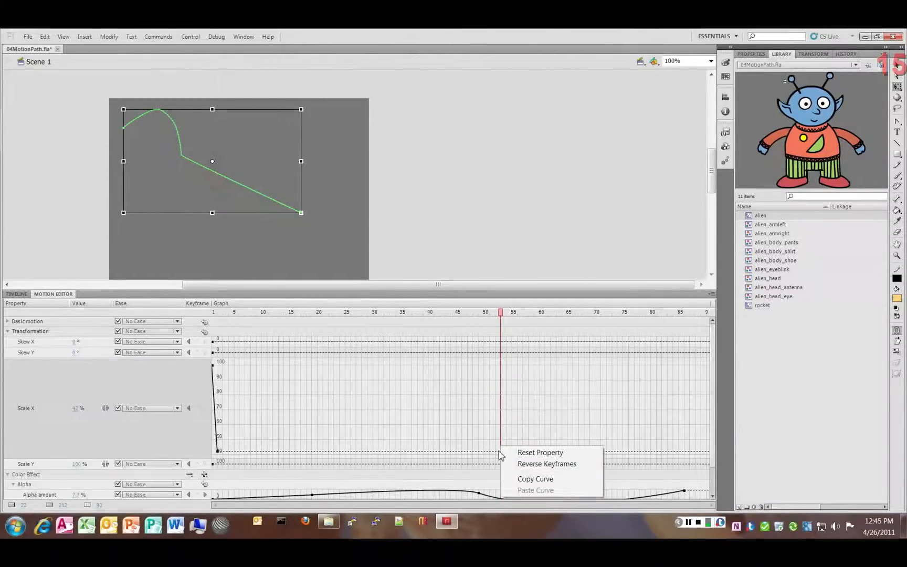
pyautogui.click(481, 456)
pyautogui.rightClick(475, 456)
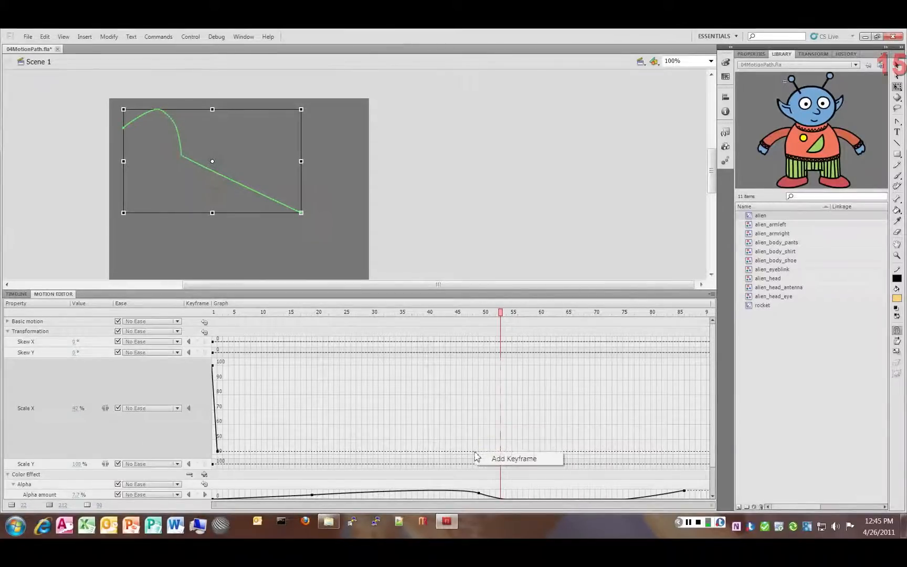
pyautogui.click(497, 459)
pyautogui.moveTo(473, 452); pyautogui.dragTo(534, 399)
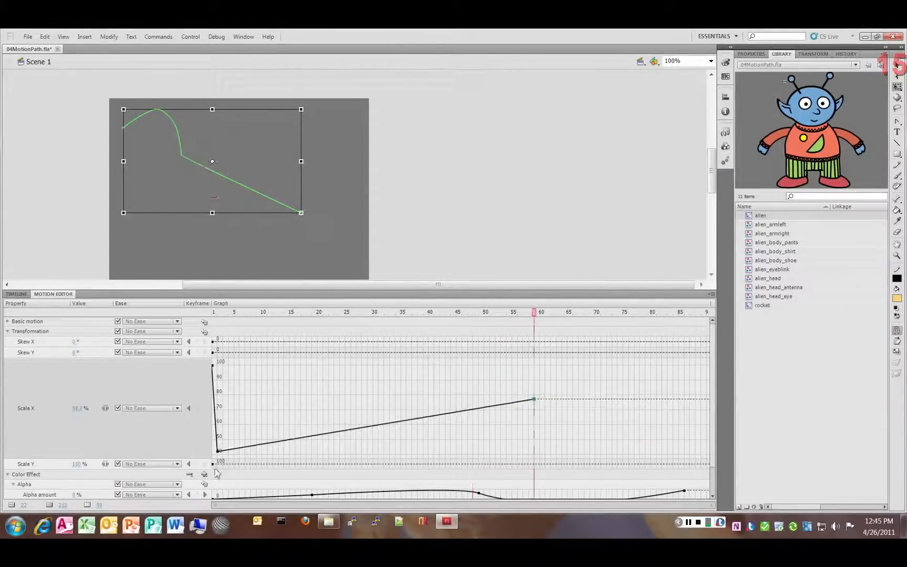
pyautogui.click(220, 455)
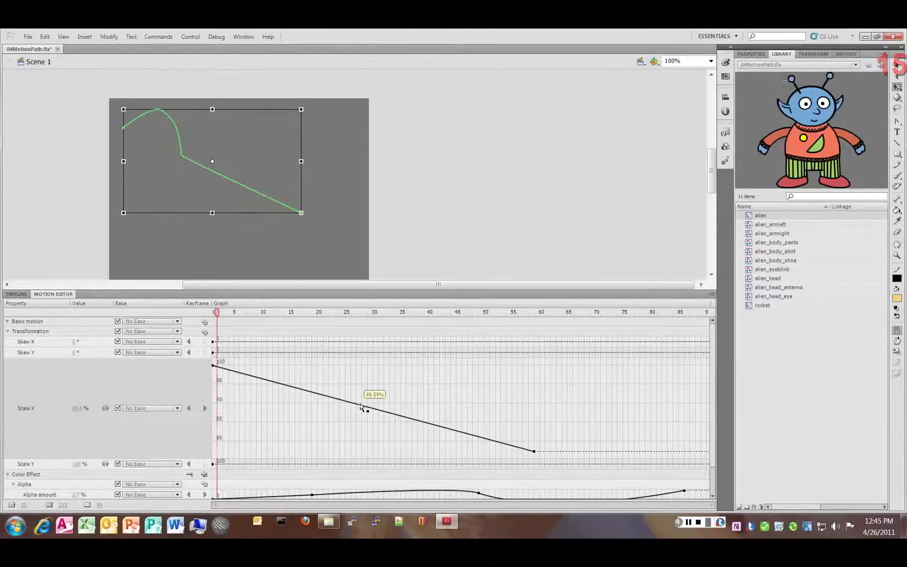
# - Shape Scale X with a new keyframe at frame 26 near 80% and the last one at frame 60 near 98%, and preview the movie
pyautogui.rightClick(362, 407)
pyautogui.click(388, 411)
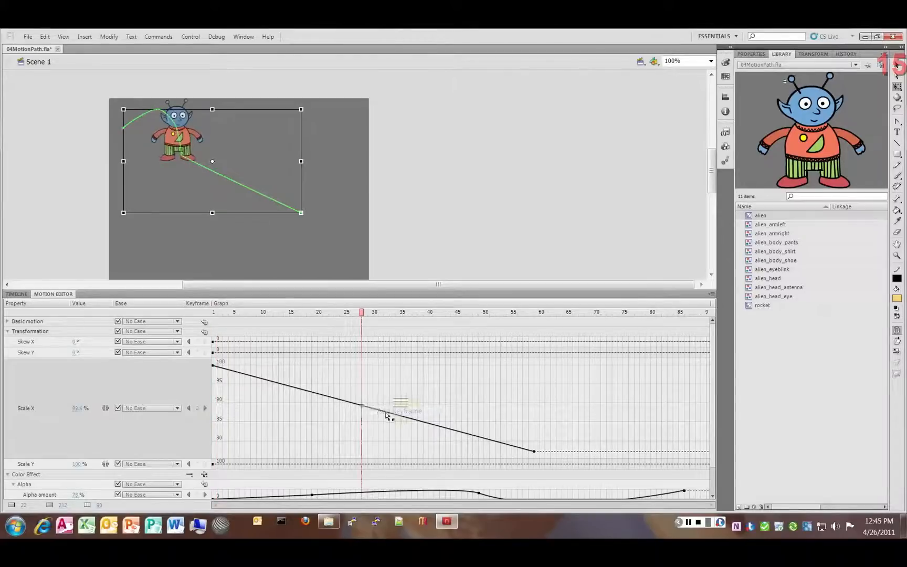
pyautogui.moveTo(362, 409); pyautogui.dragTo(351, 444)
pyautogui.moveTo(535, 450); pyautogui.dragTo(539, 374)
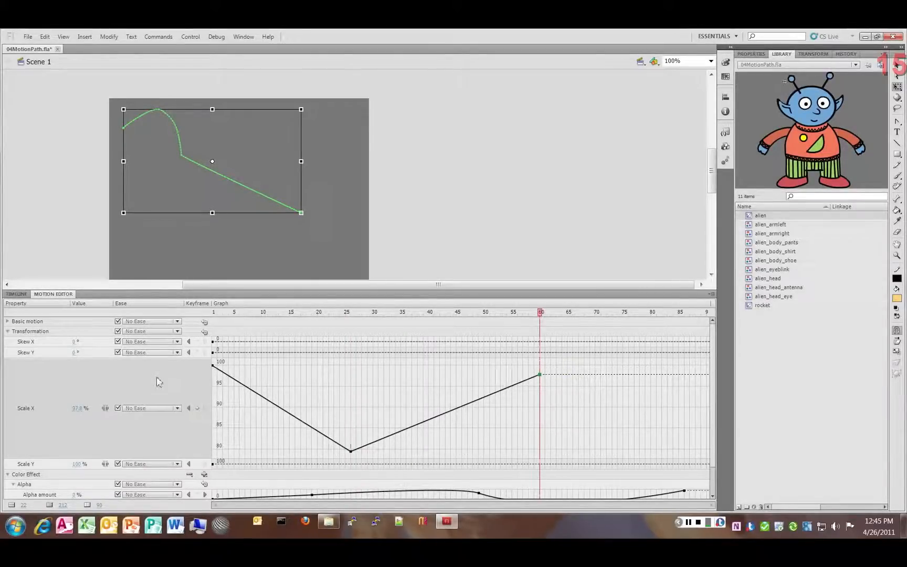
pyautogui.hotkey('ctrl', 'Return')
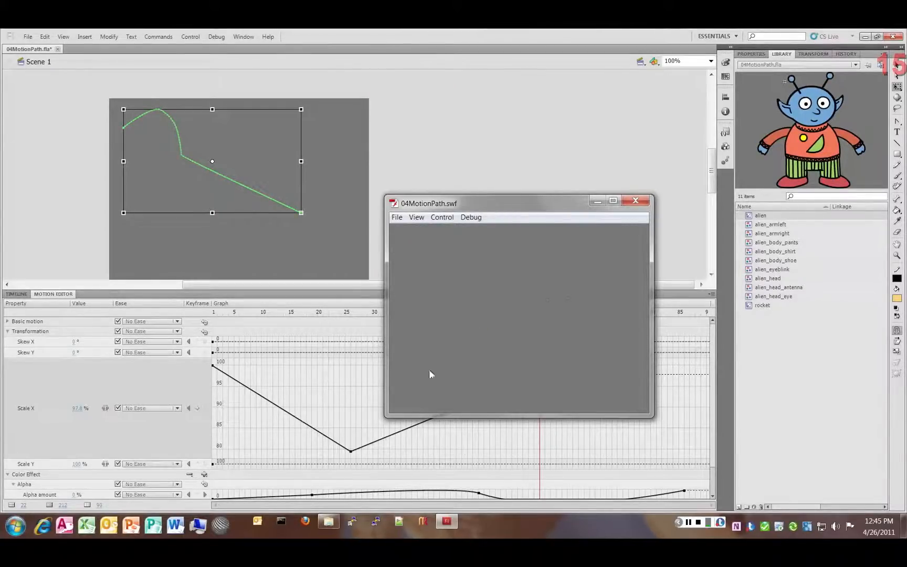
pyautogui.click(636, 200)
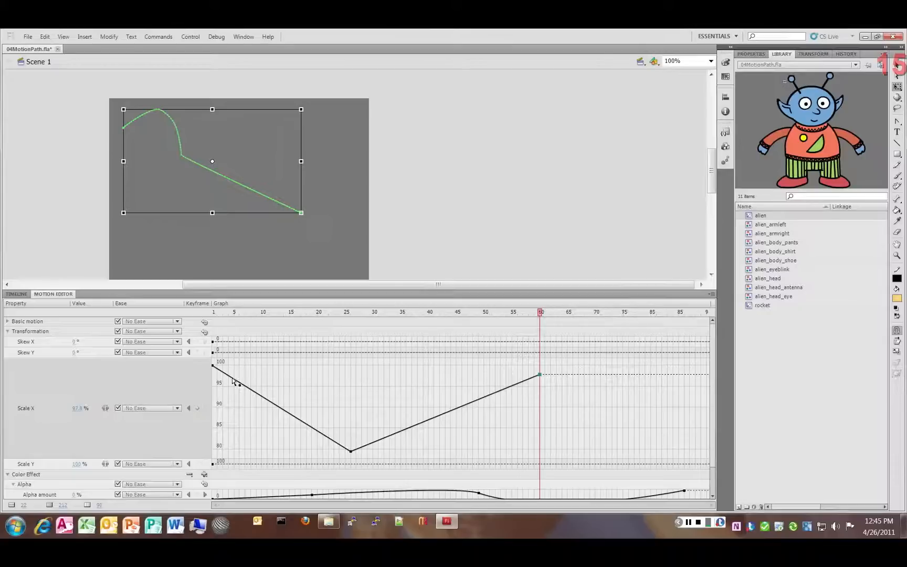
# - Move the Scale X keyframes to frame 15 and to frame 74 at 100%, and lower the frame 15 value to about 12%
pyautogui.moveTo(351, 451); pyautogui.dragTo(290, 451)
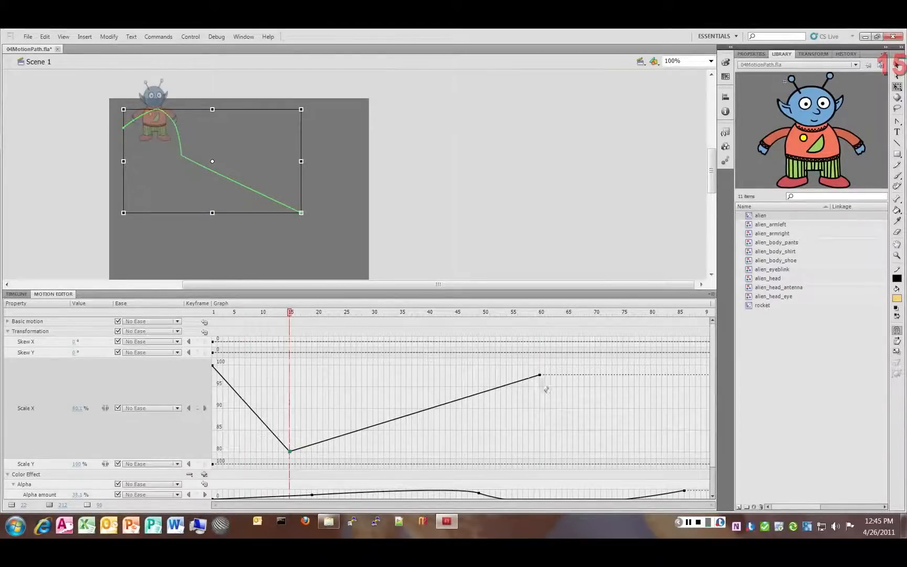
pyautogui.moveTo(542, 377); pyautogui.dragTo(618, 402)
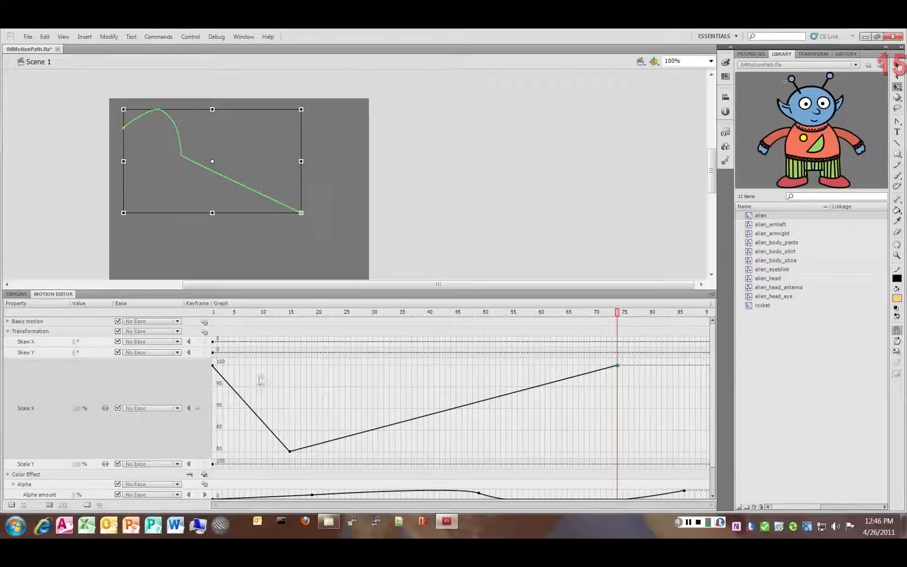
pyautogui.moveTo(620, 317); pyautogui.dragTo(290, 321)
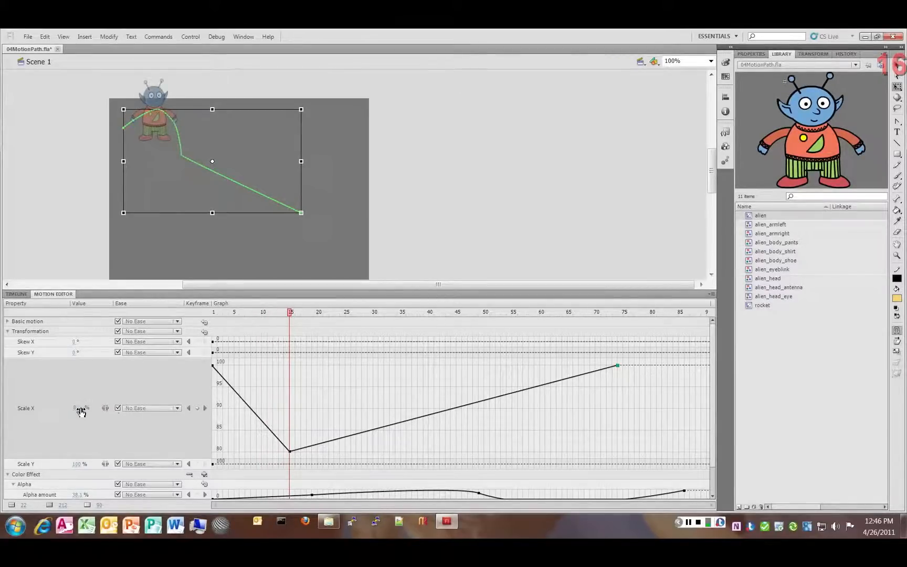
pyautogui.moveTo(77, 409); pyautogui.dragTo(45, 410)
pyautogui.moveTo(289, 315); pyautogui.dragTo(350, 315)
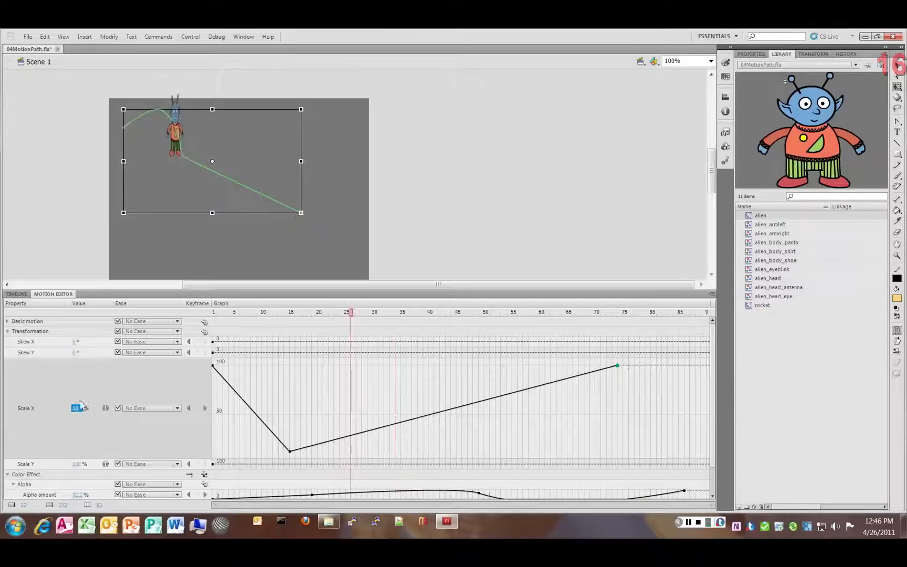
# - Enlarge the Scale Y graph and test the movie to view the horizontal squeeze, closing the preview
pyautogui.click(62, 467)
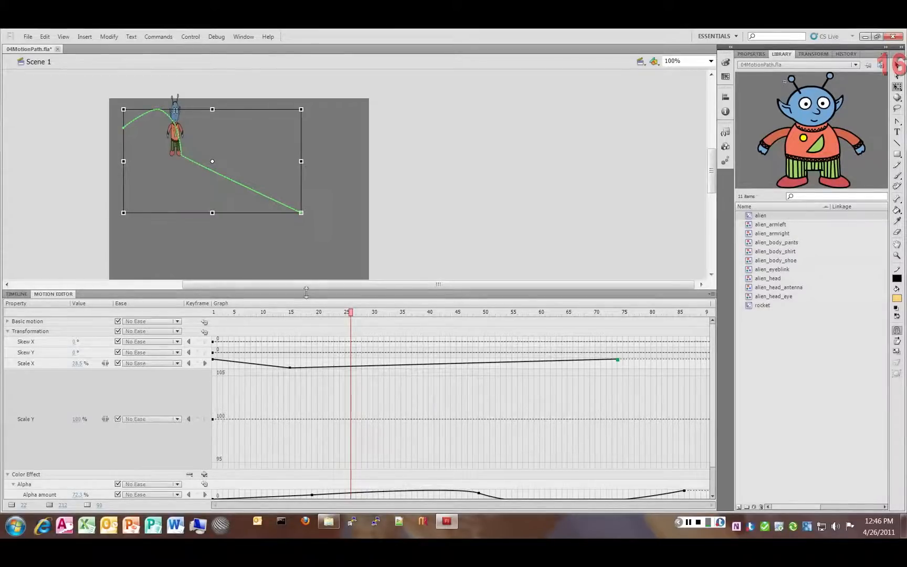
pyautogui.hotkey('ctrl', 'Return')
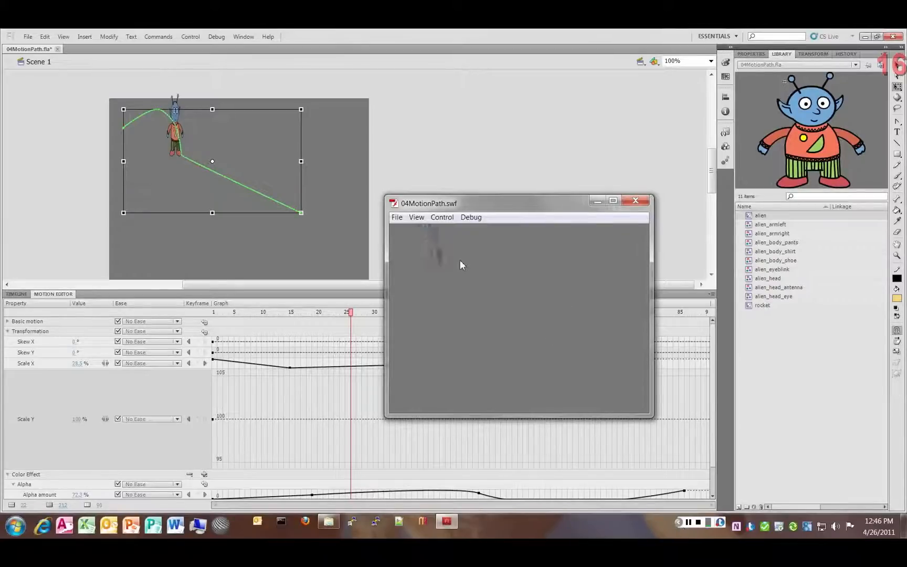
pyautogui.click(636, 200)
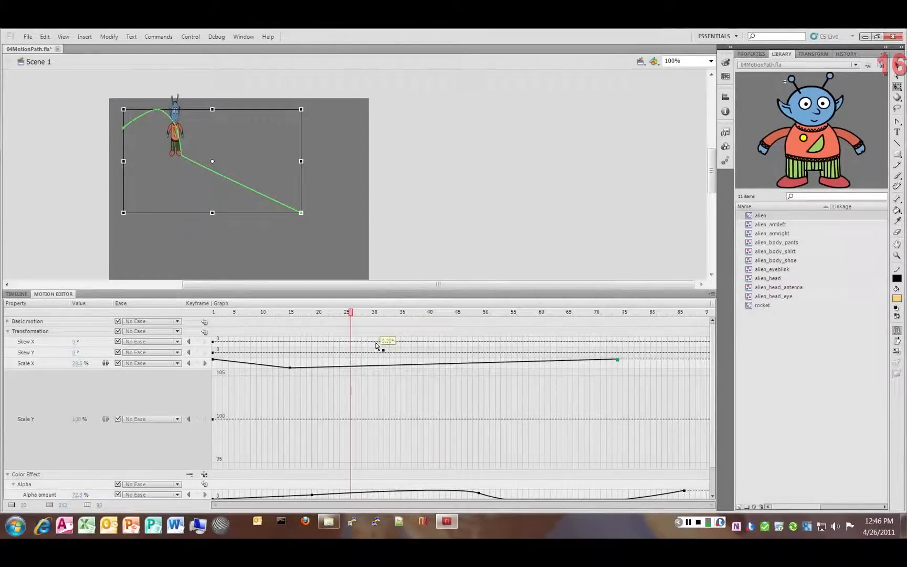